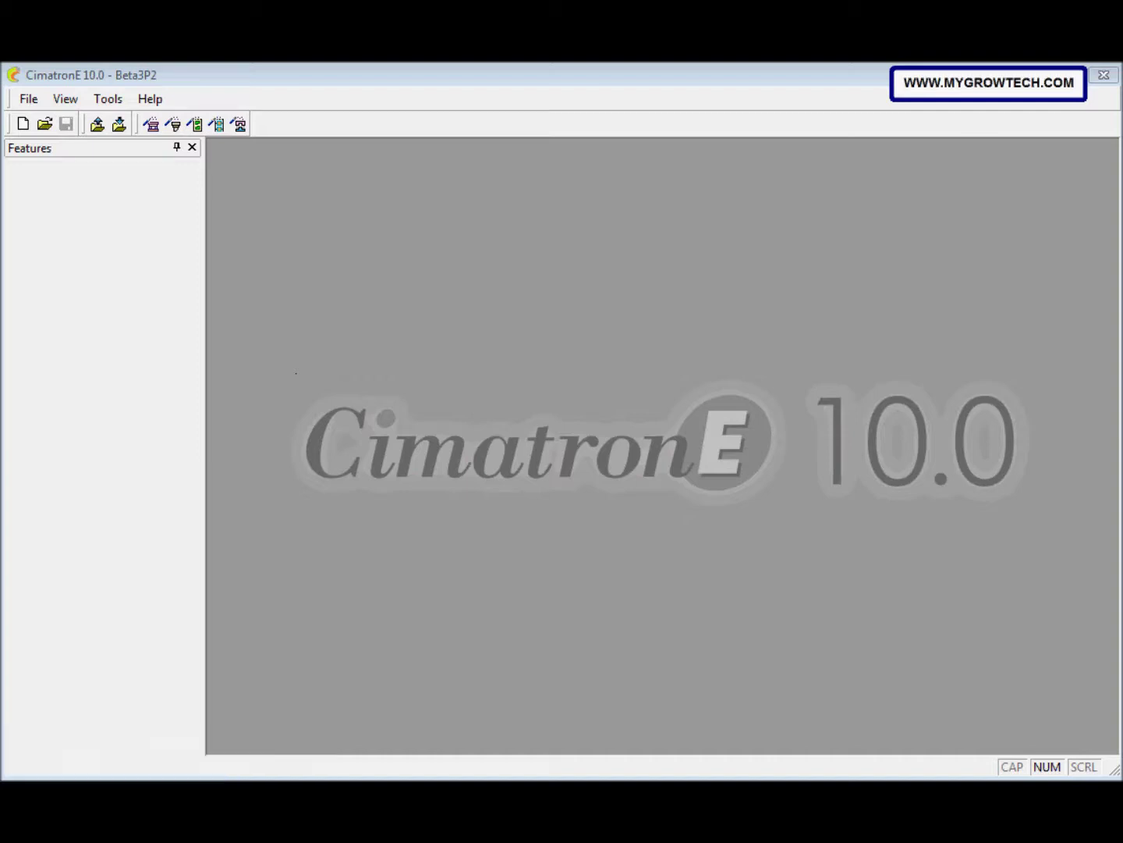
# Save the exercise's download link, creating a new 'Part 2' folder under Motion Analysis
pyautogui.click(43, 773)
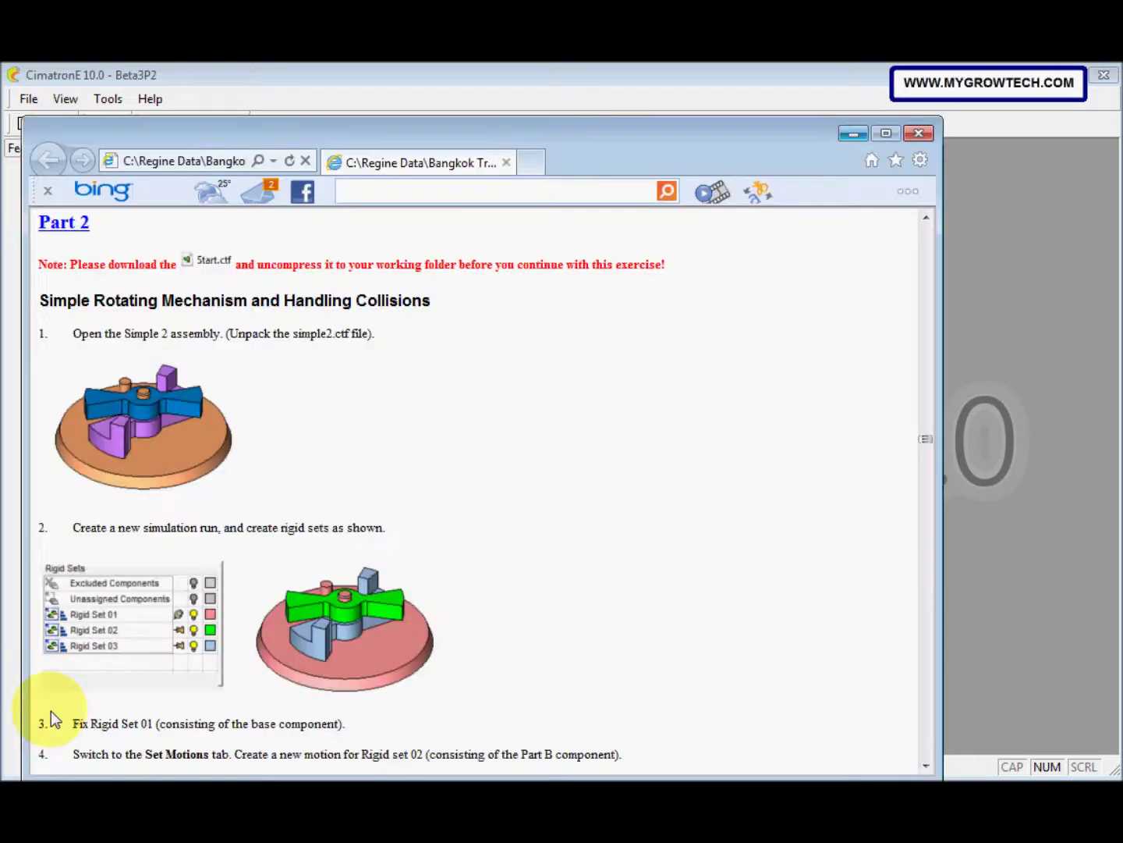
pyautogui.rightClick(216, 264)
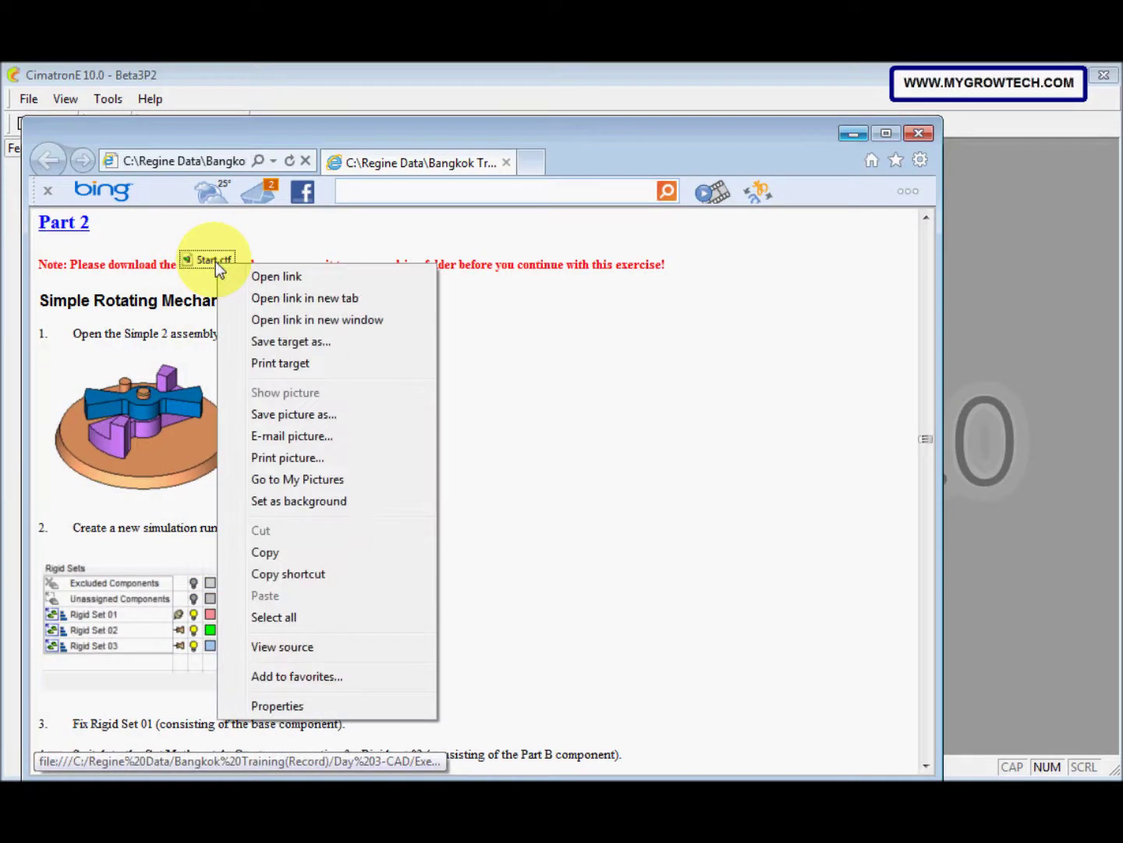
pyautogui.click(291, 342)
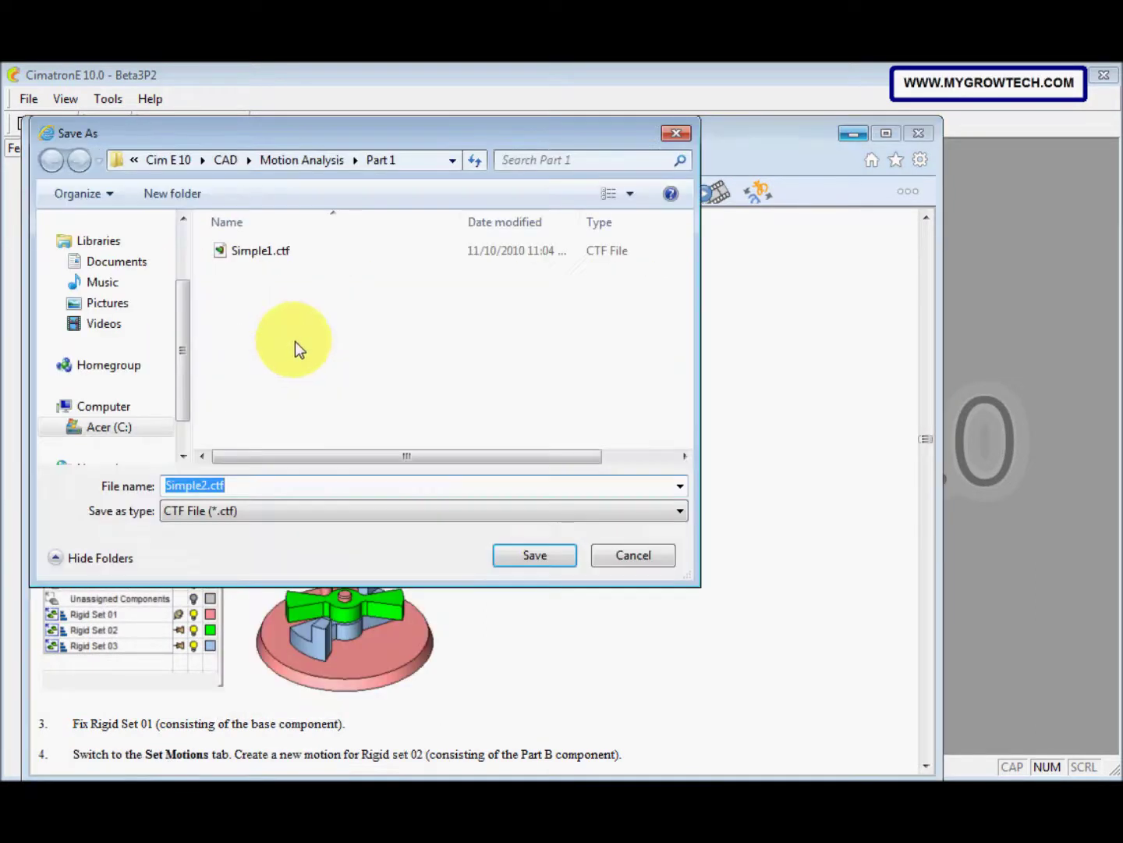
pyautogui.click(280, 166)
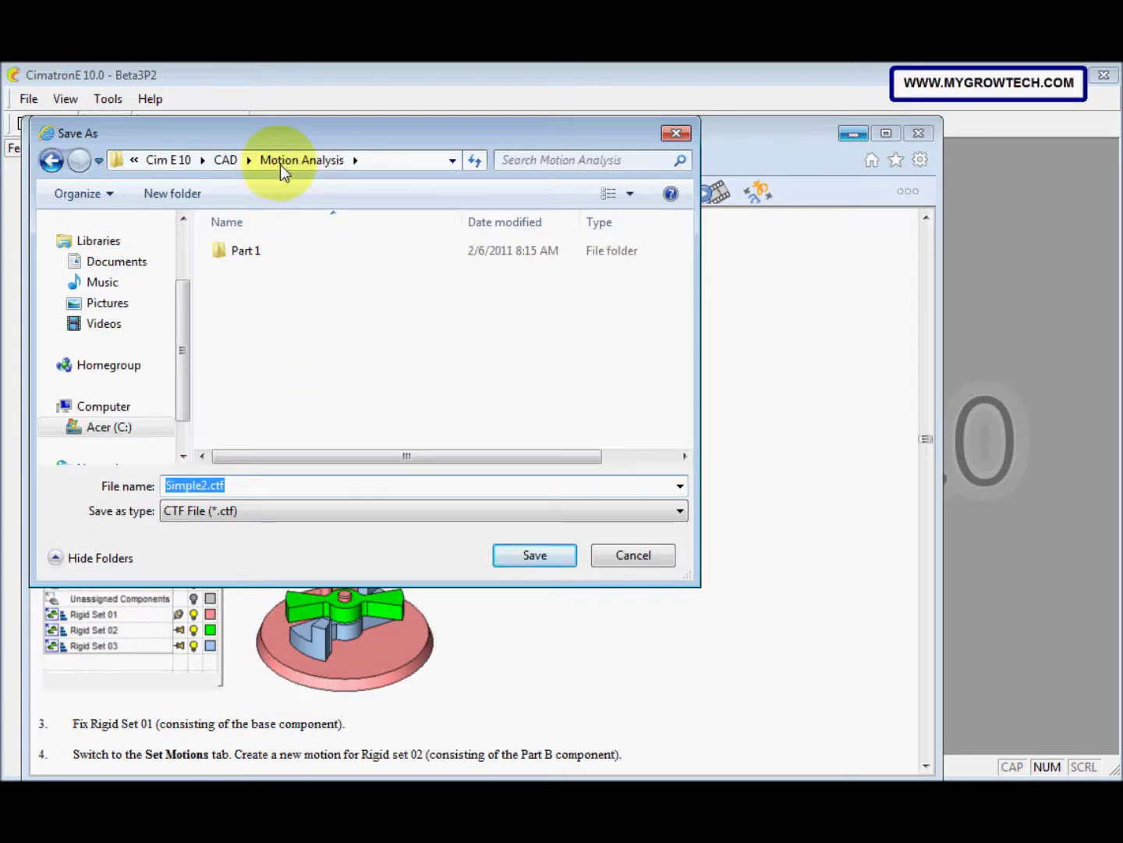
pyautogui.click(191, 192)
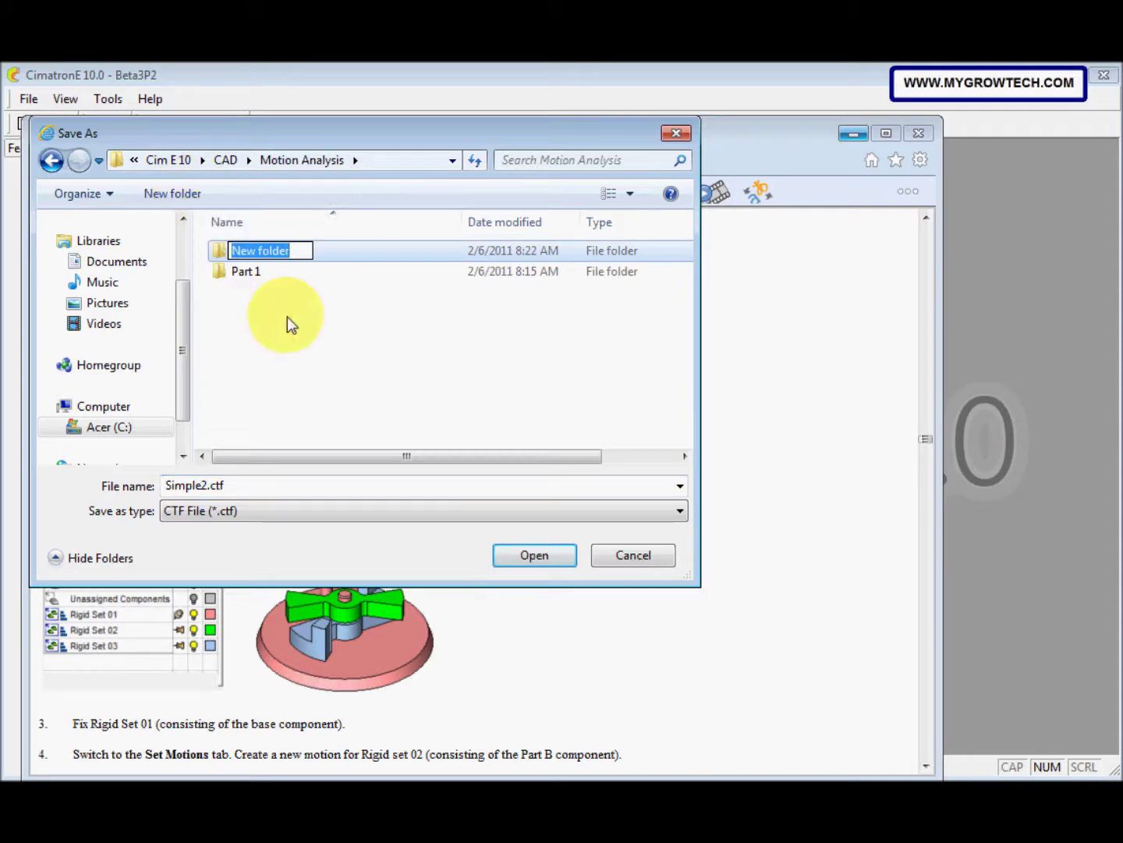
pyautogui.write('Pa')
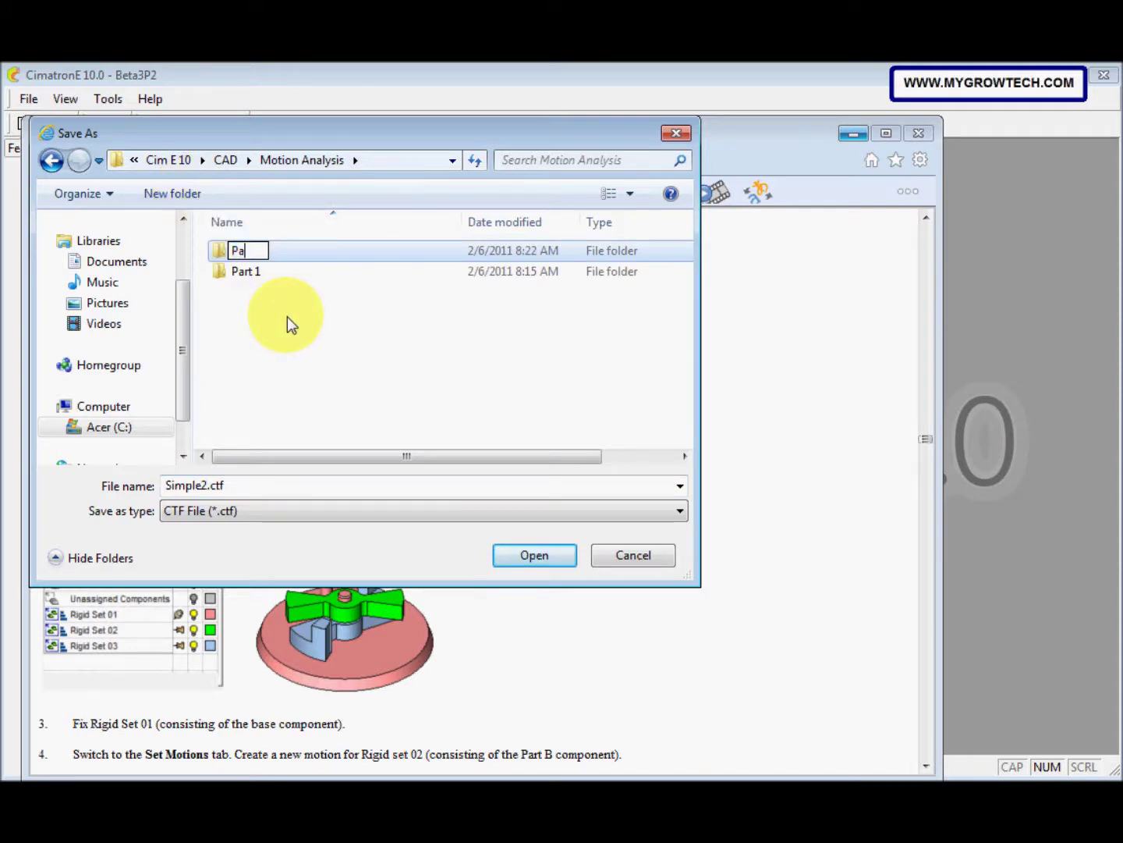
pyautogui.write('rt 2')
pyautogui.press('Return')
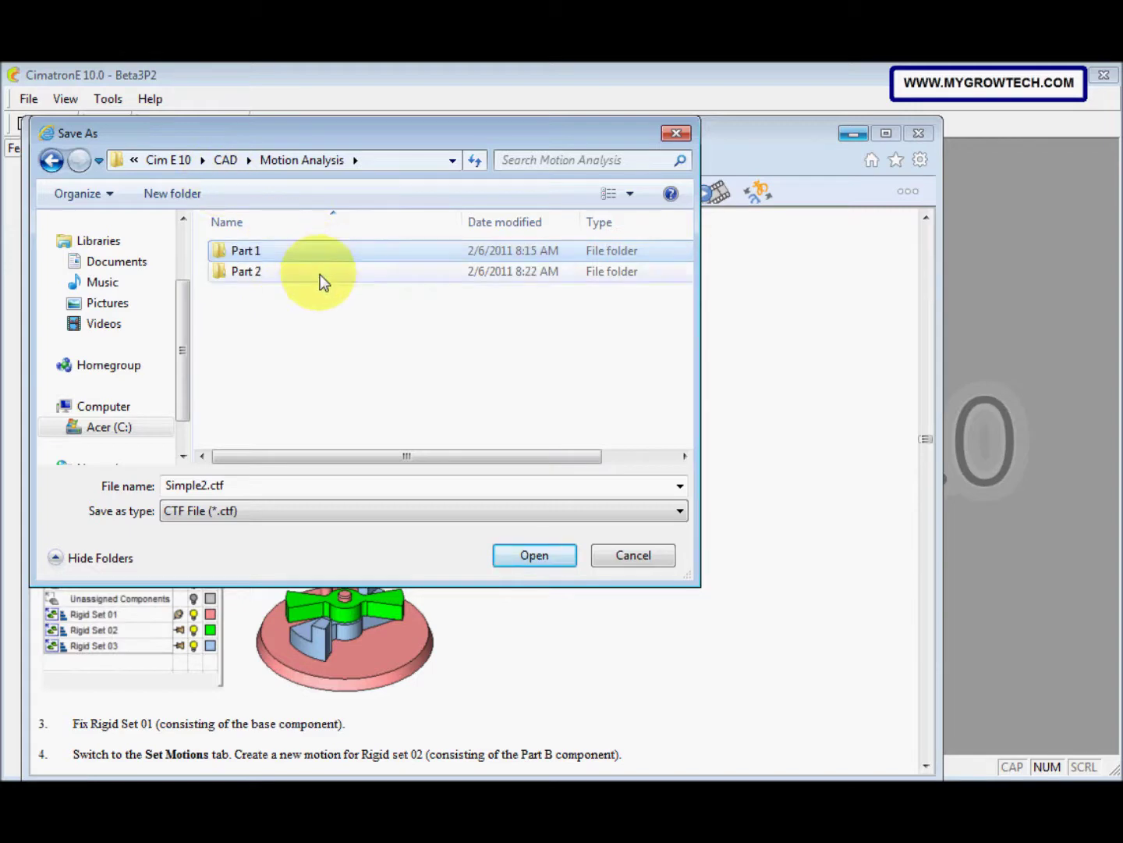
# Save Simple2.ctf inside the Part 2 folder and minimize the browser
pyautogui.doubleClick(319, 274)
pyautogui.click(550, 564)
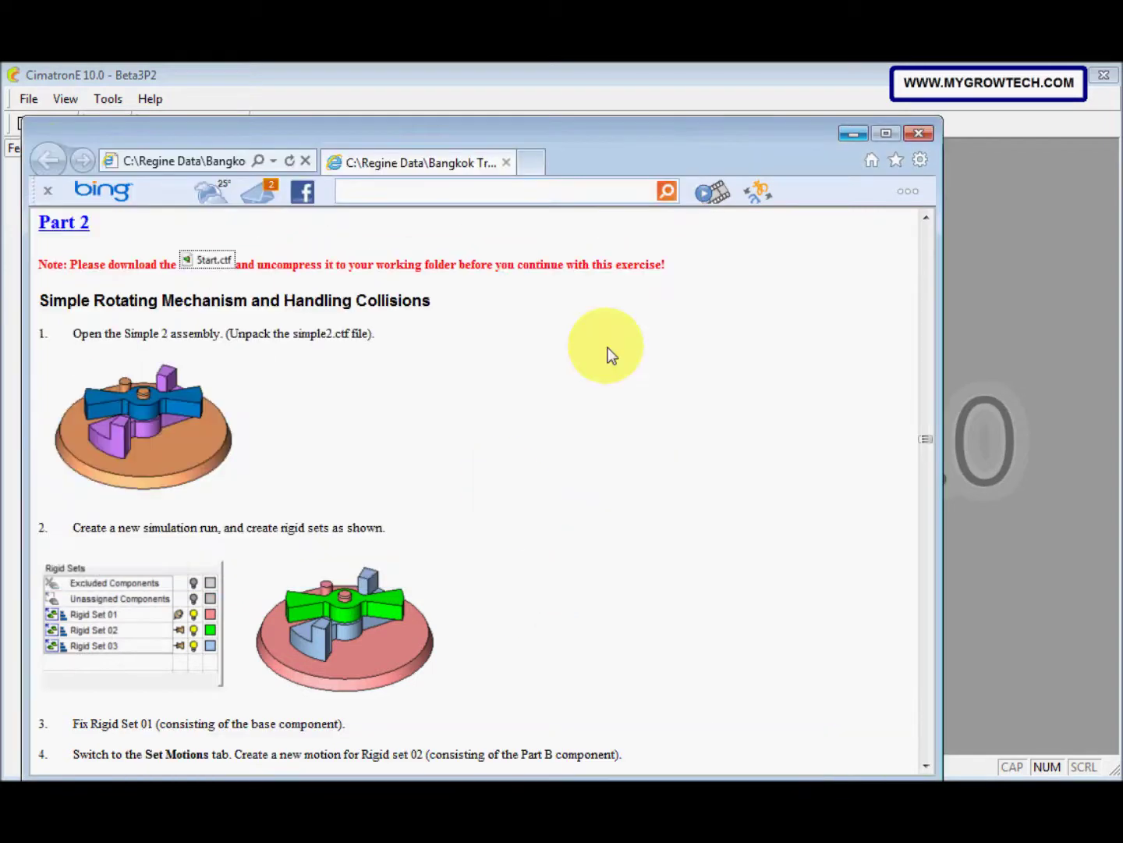
pyautogui.click(853, 134)
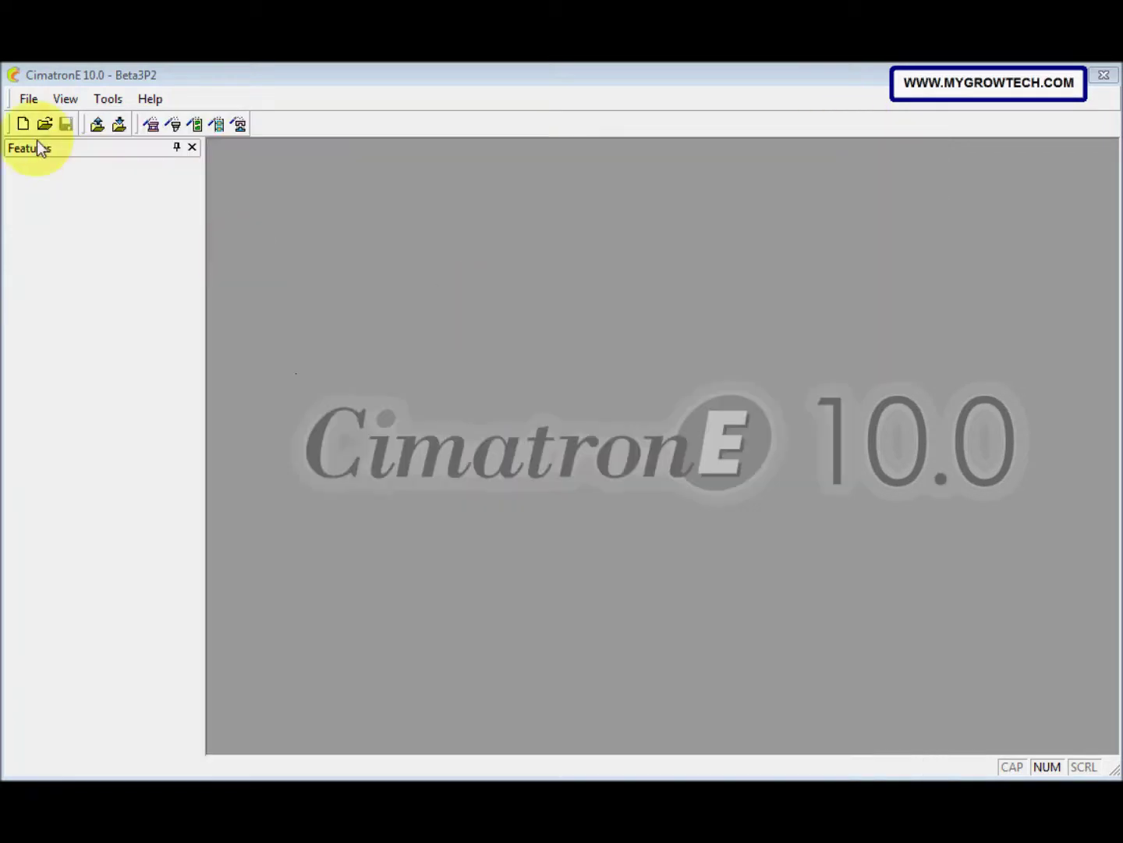
# Use File > Unpack to open Motion Analysis > Part 2 > Simple2.ctf in CimZip
pyautogui.click(29, 100)
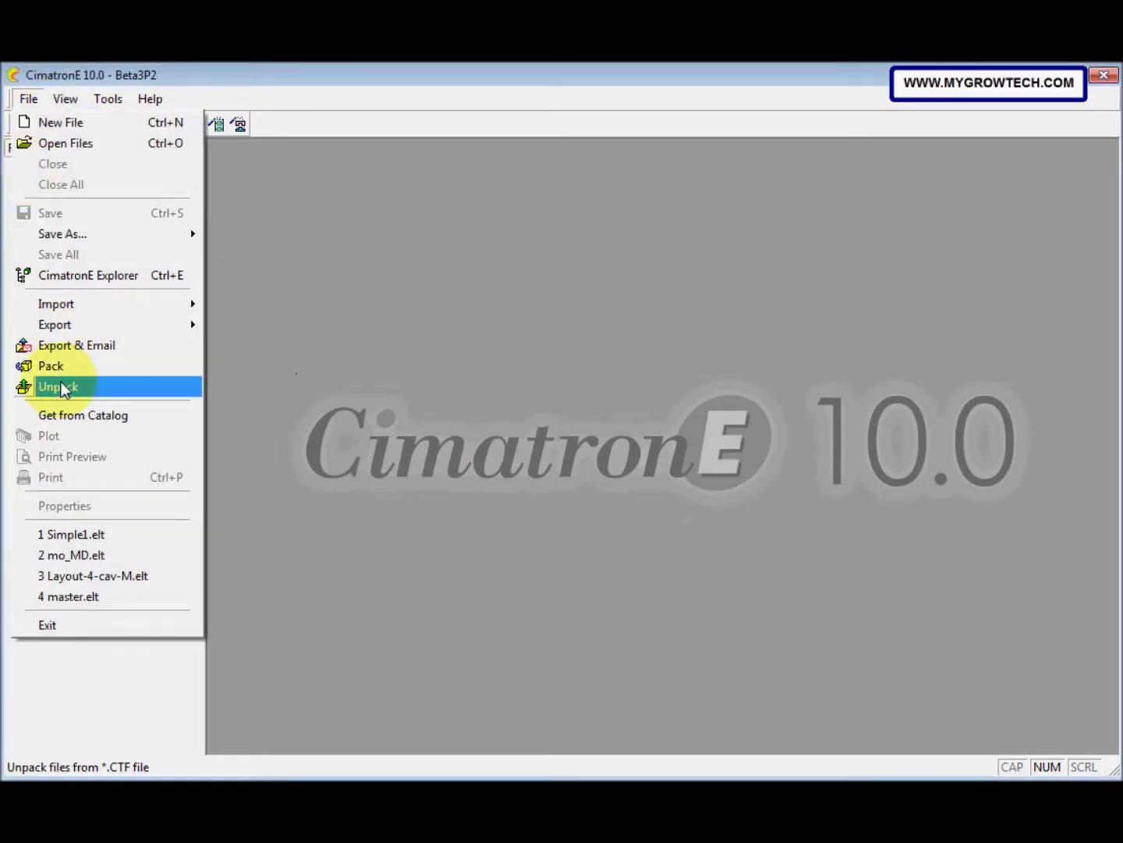
pyautogui.click(62, 390)
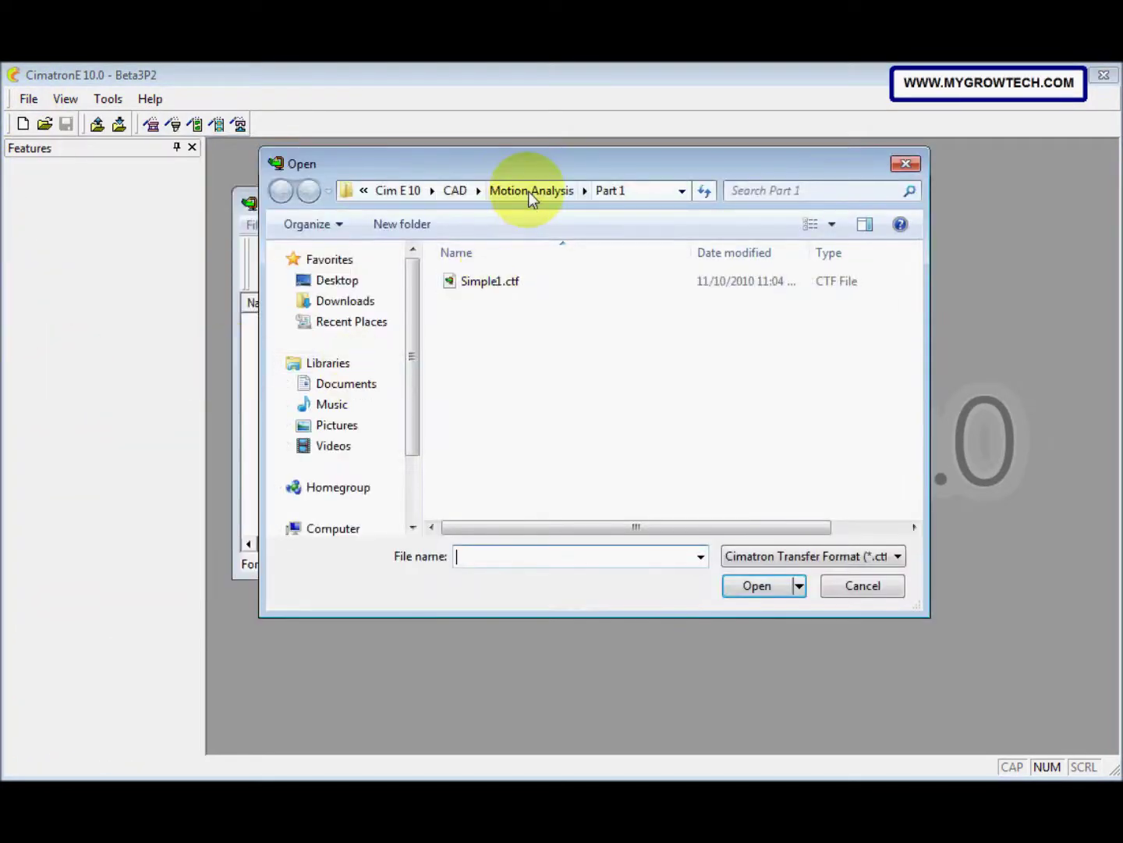
pyautogui.click(529, 191)
pyautogui.doubleClick(517, 297)
pyautogui.click(516, 288)
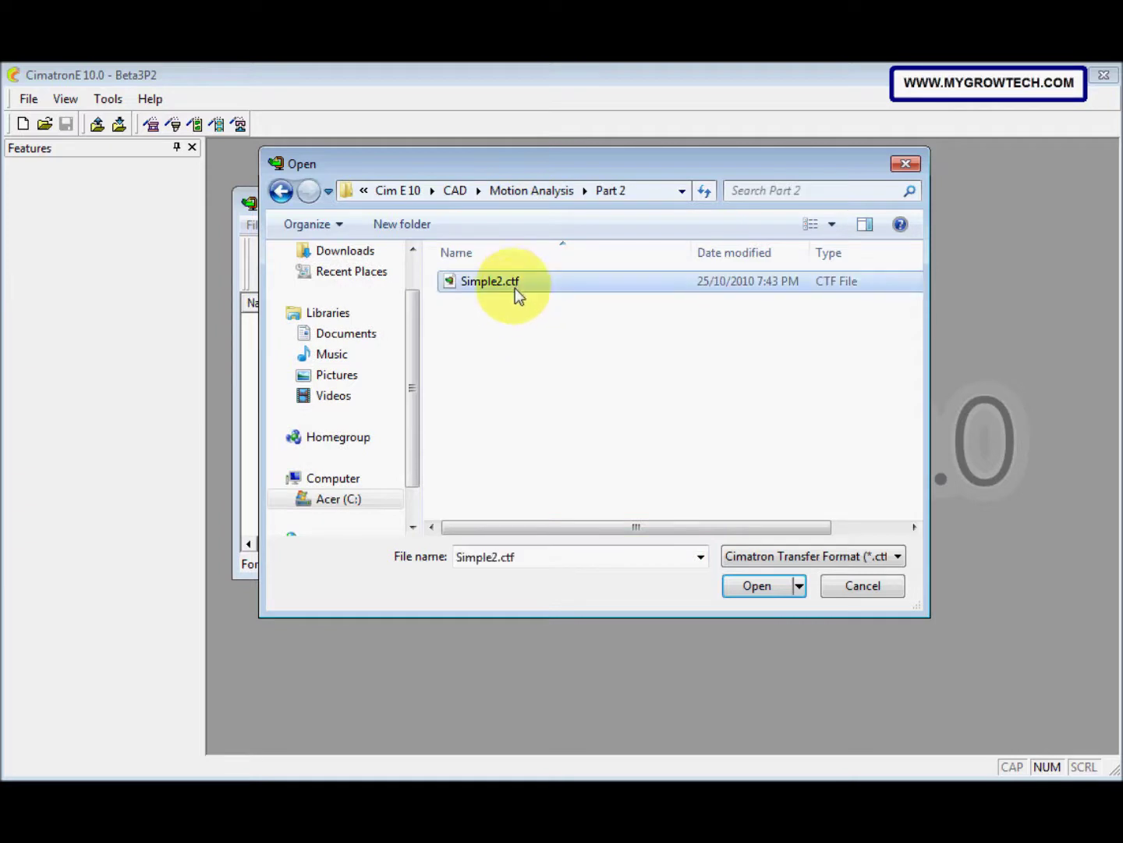
pyautogui.click(753, 584)
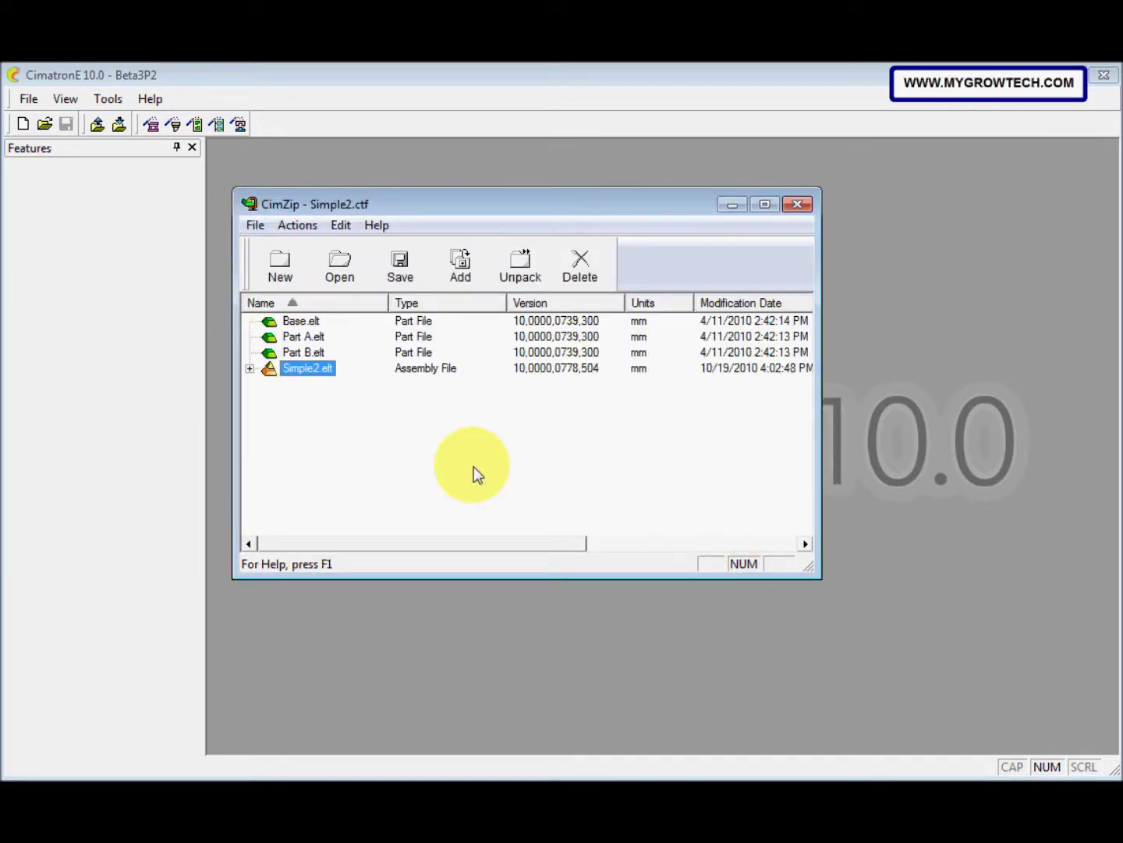
# Unpack Base, Part A, Part B and Simple2 into Part 2 'Without folder history'
pyautogui.hotkey('ctrl', 'a')
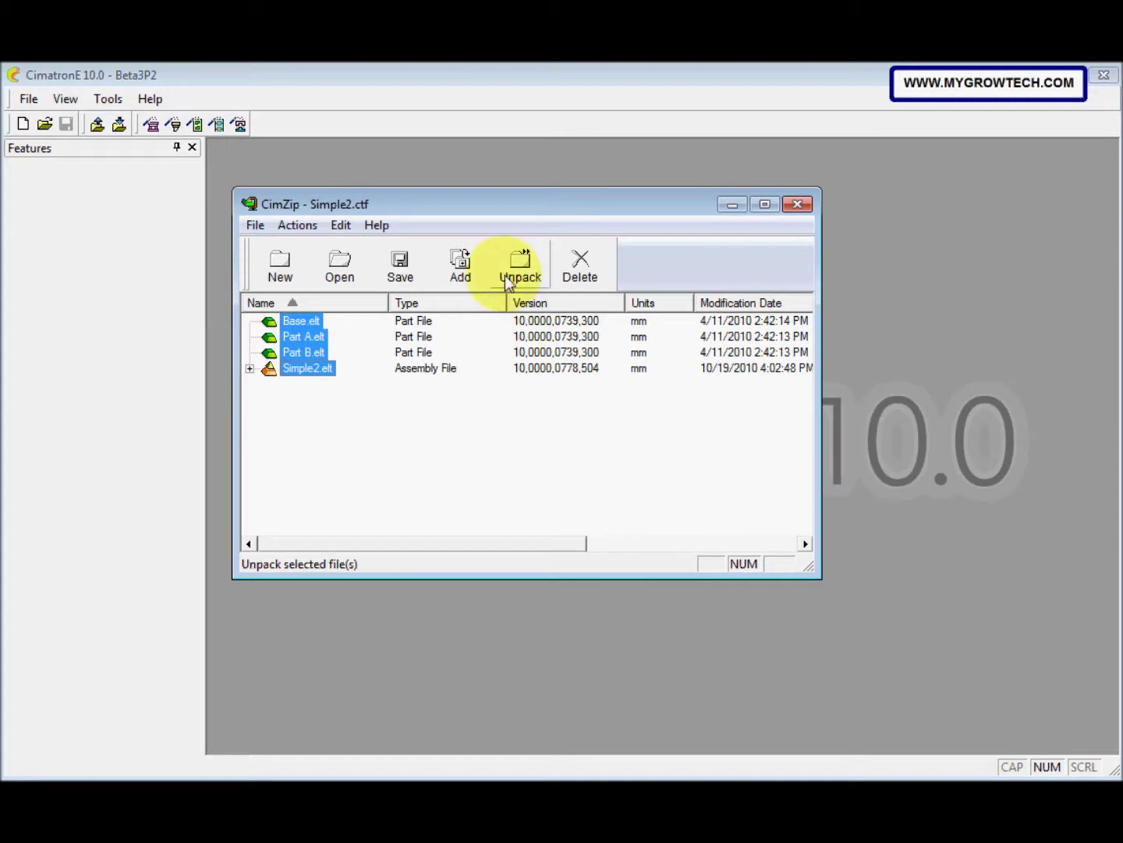
pyautogui.click(507, 281)
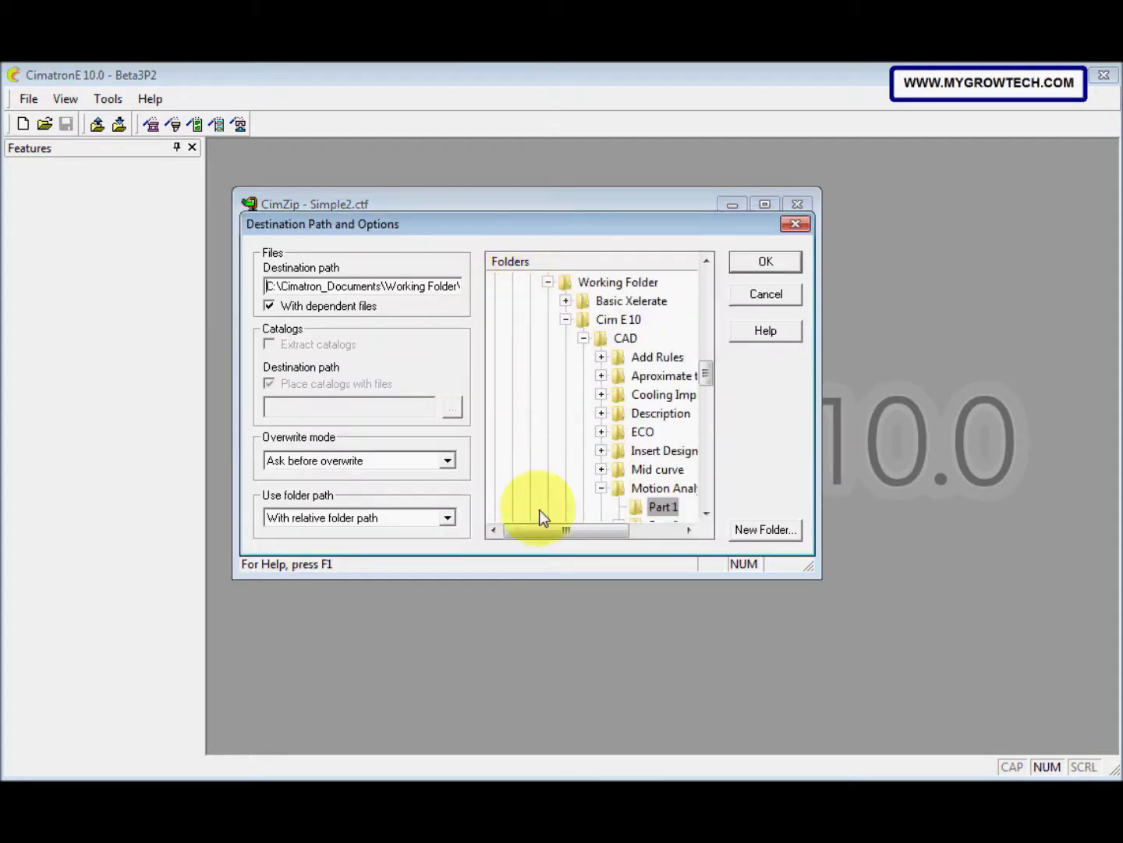
pyautogui.moveTo(562, 534); pyautogui.dragTo(589, 534)
pyautogui.scroll(-1, 602, 529)
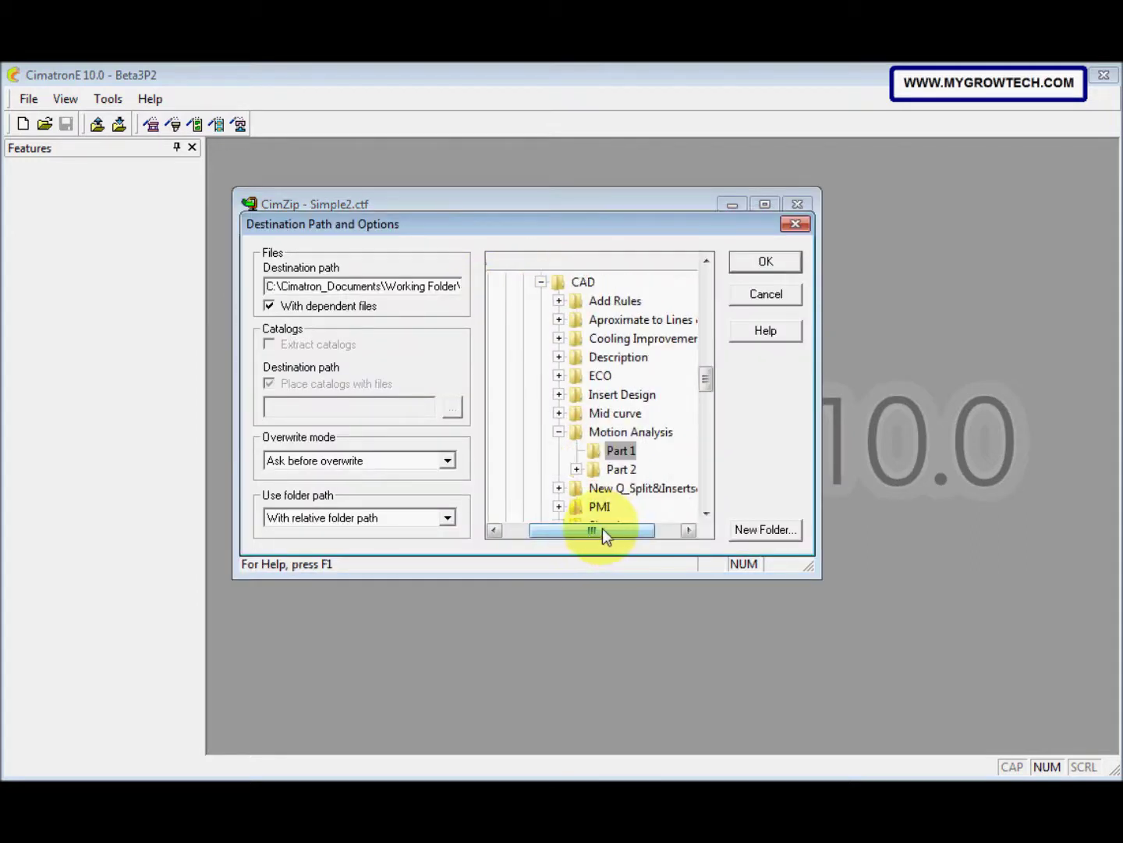
pyautogui.click(619, 471)
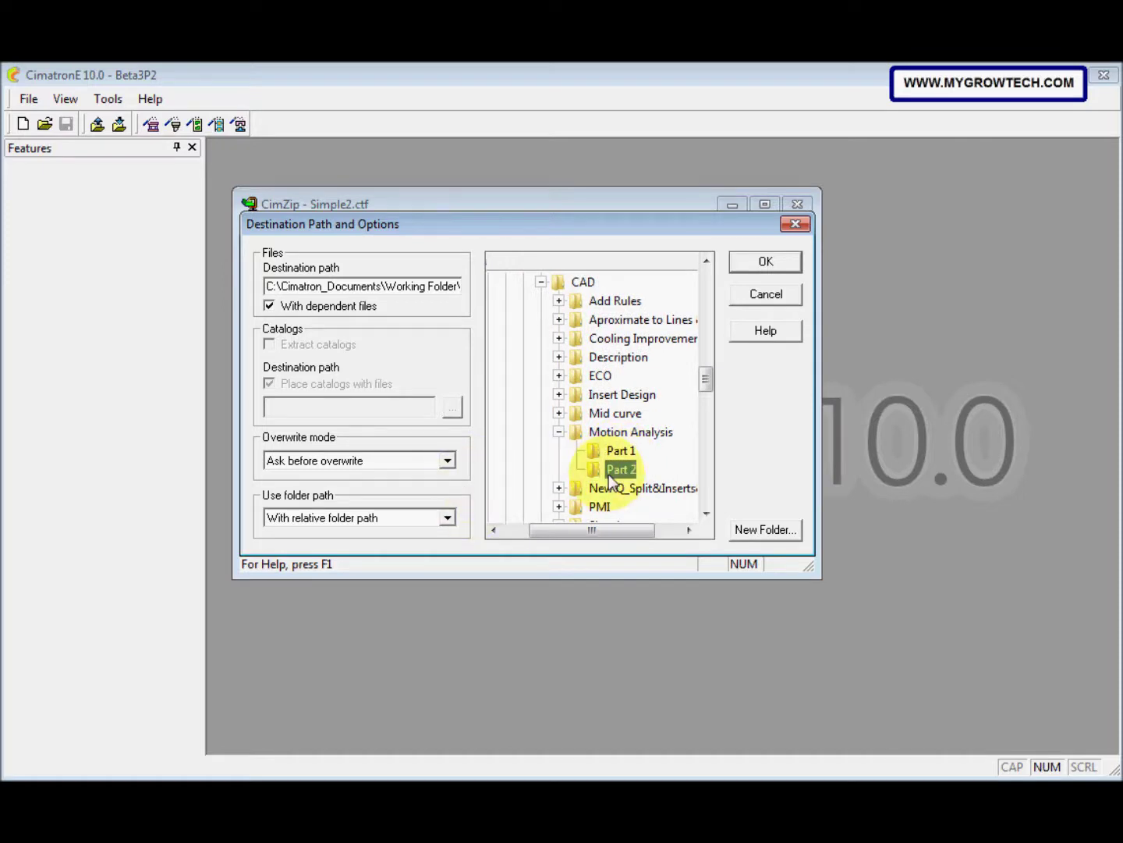
pyautogui.click(446, 517)
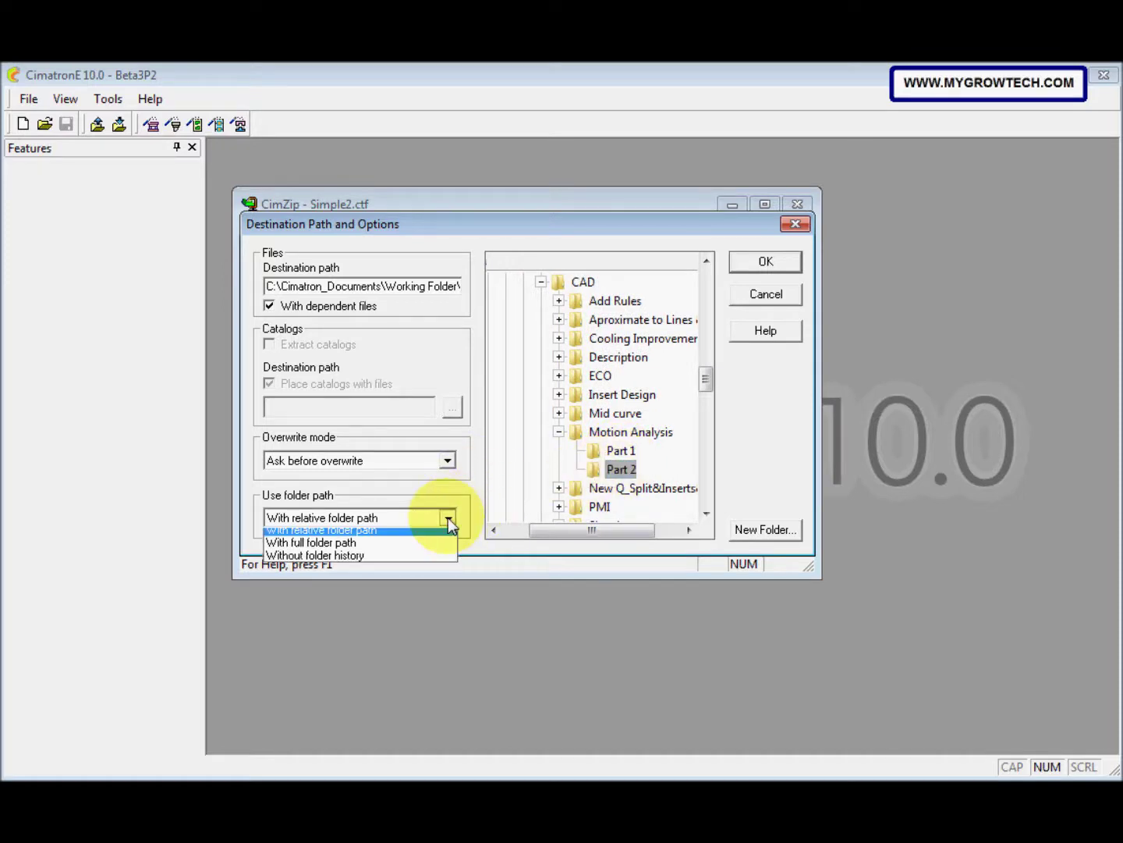
pyautogui.click(403, 562)
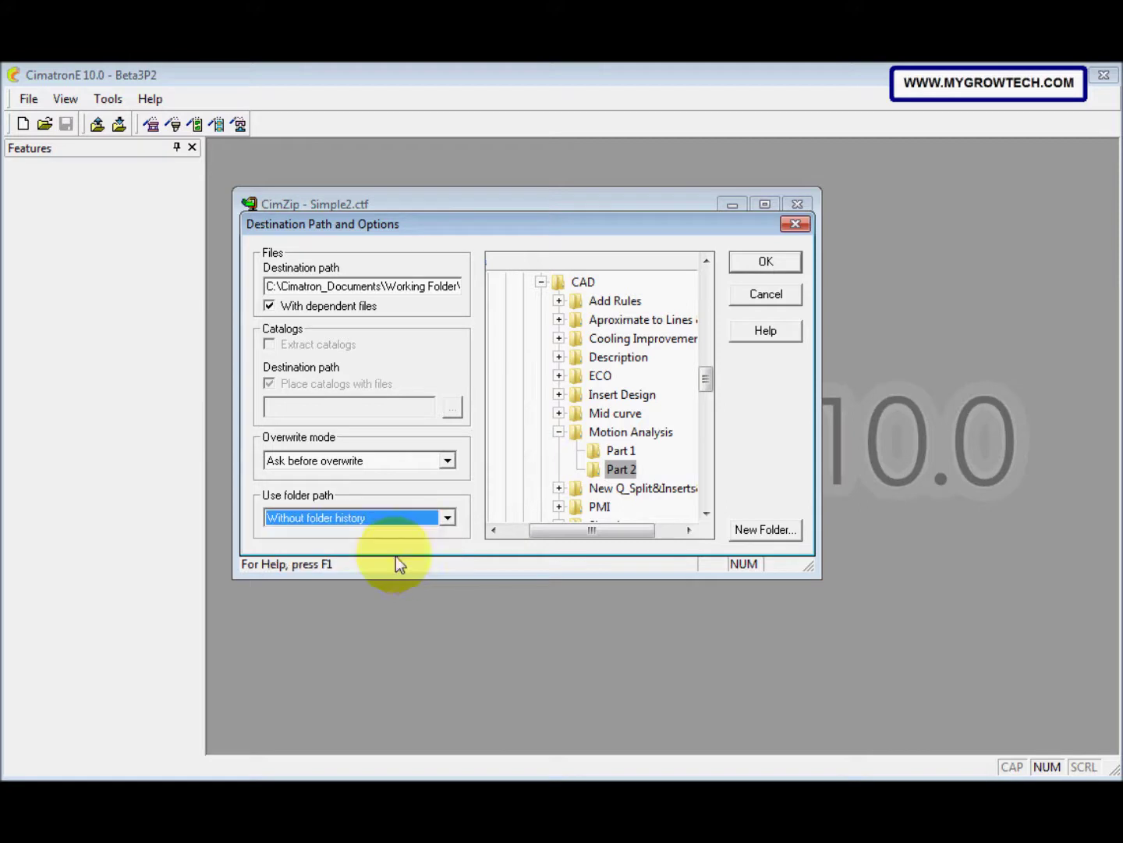
pyautogui.click(756, 264)
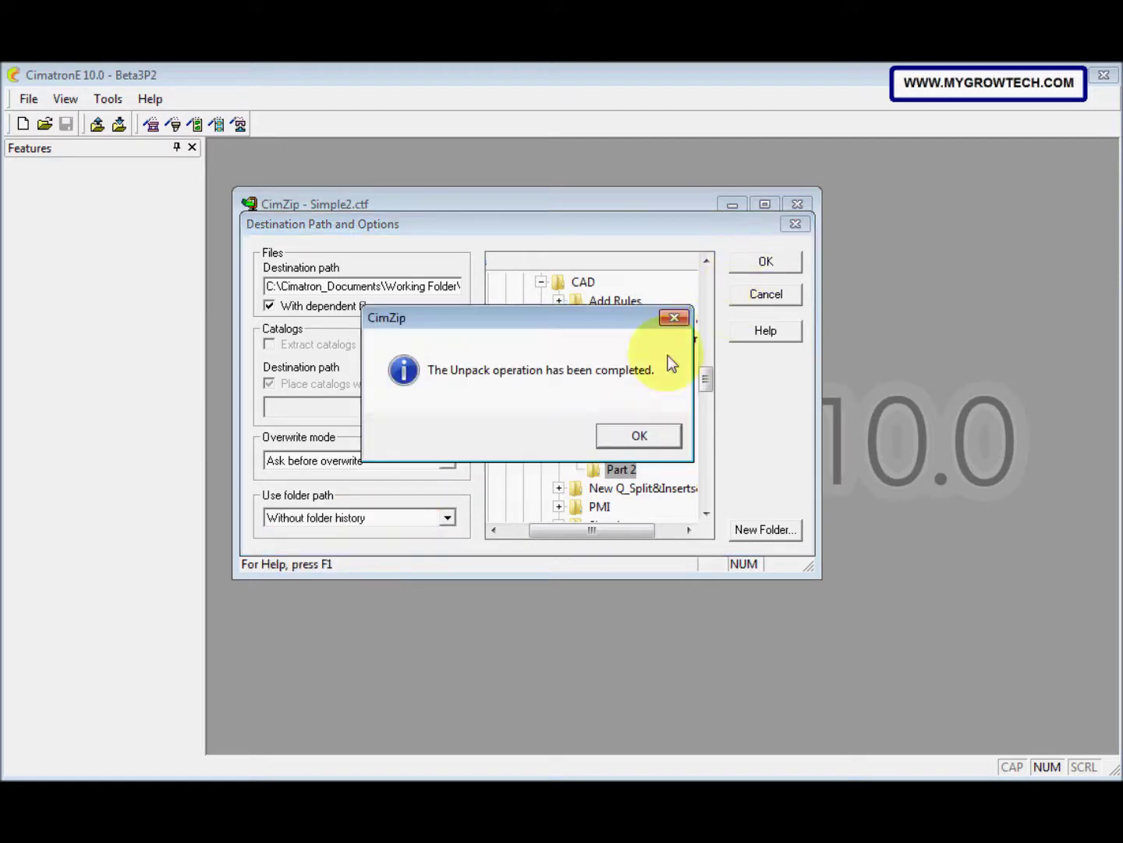
pyautogui.click(638, 437)
# Load Simple2.elt from the Part 2 folder and start an Analyze > Motion Analysis task
pyautogui.click(797, 203)
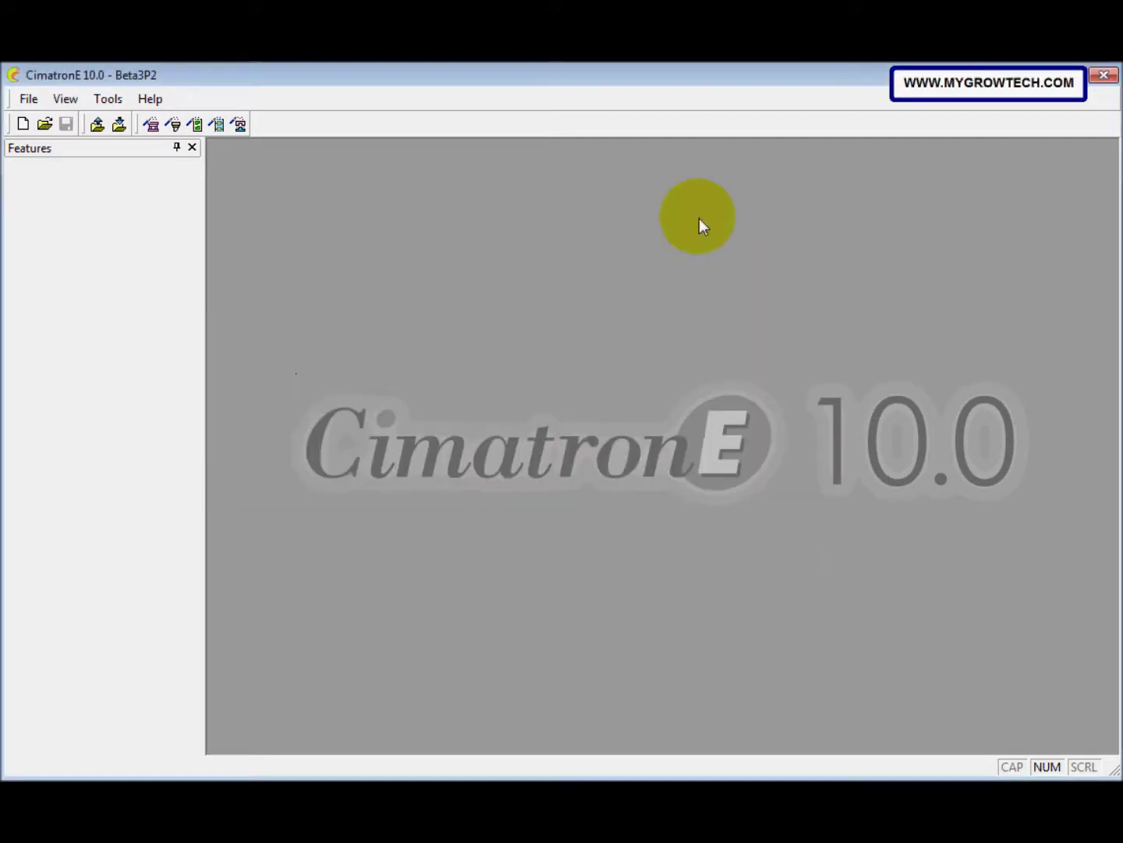
pyautogui.click(44, 124)
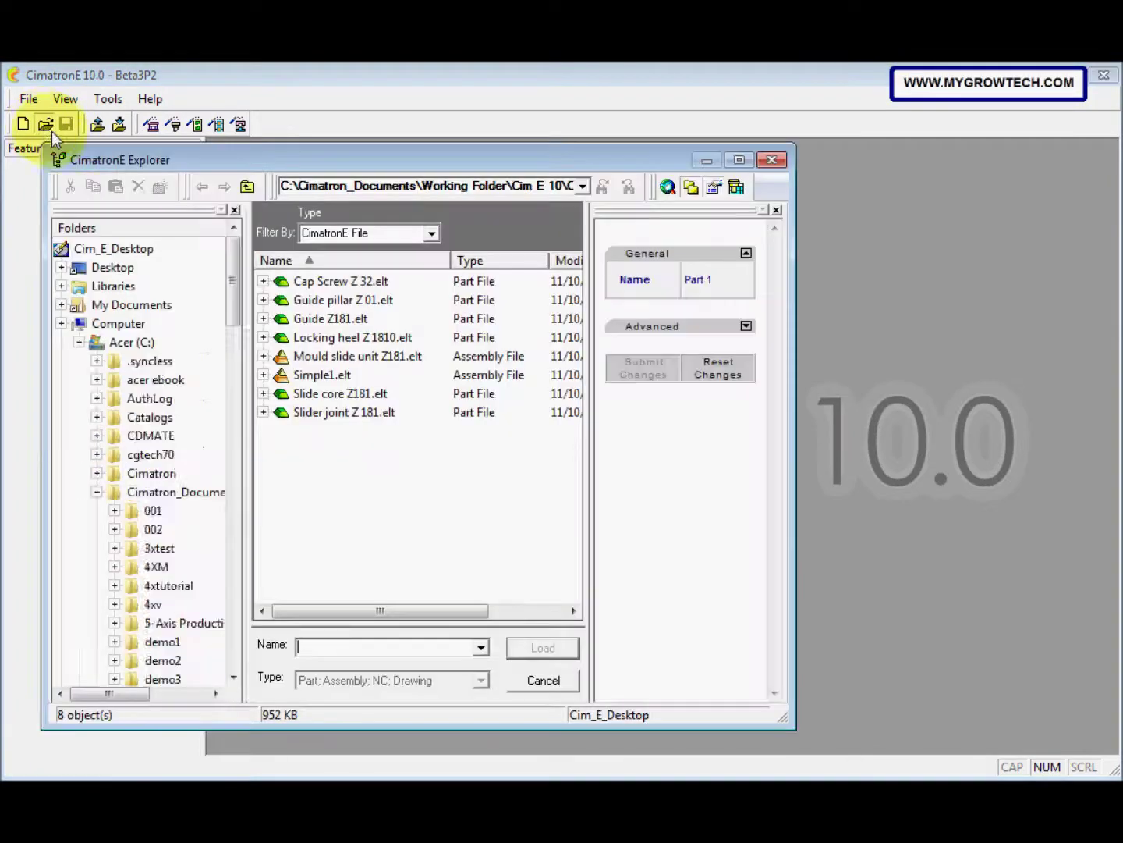
pyautogui.moveTo(134, 691); pyautogui.dragTo(158, 692)
pyautogui.scroll(-1, 182, 651)
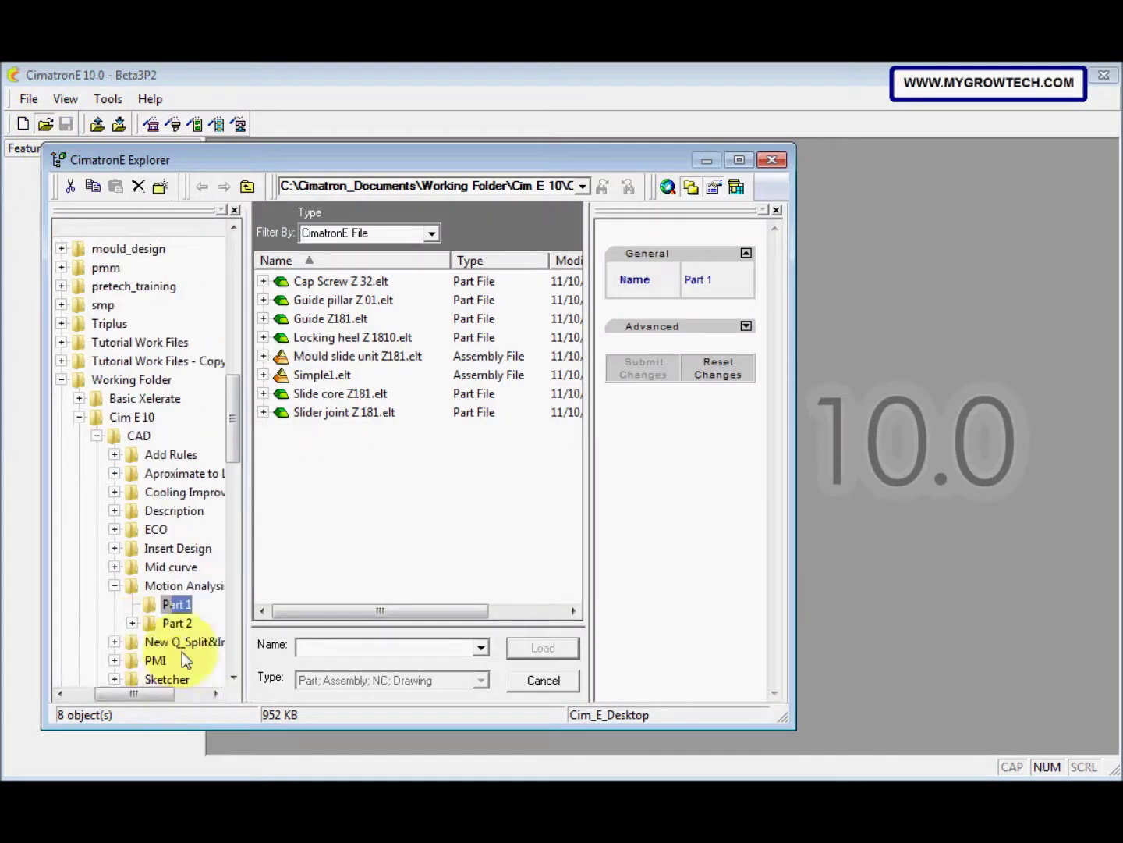
pyautogui.click(178, 623)
pyautogui.click(316, 339)
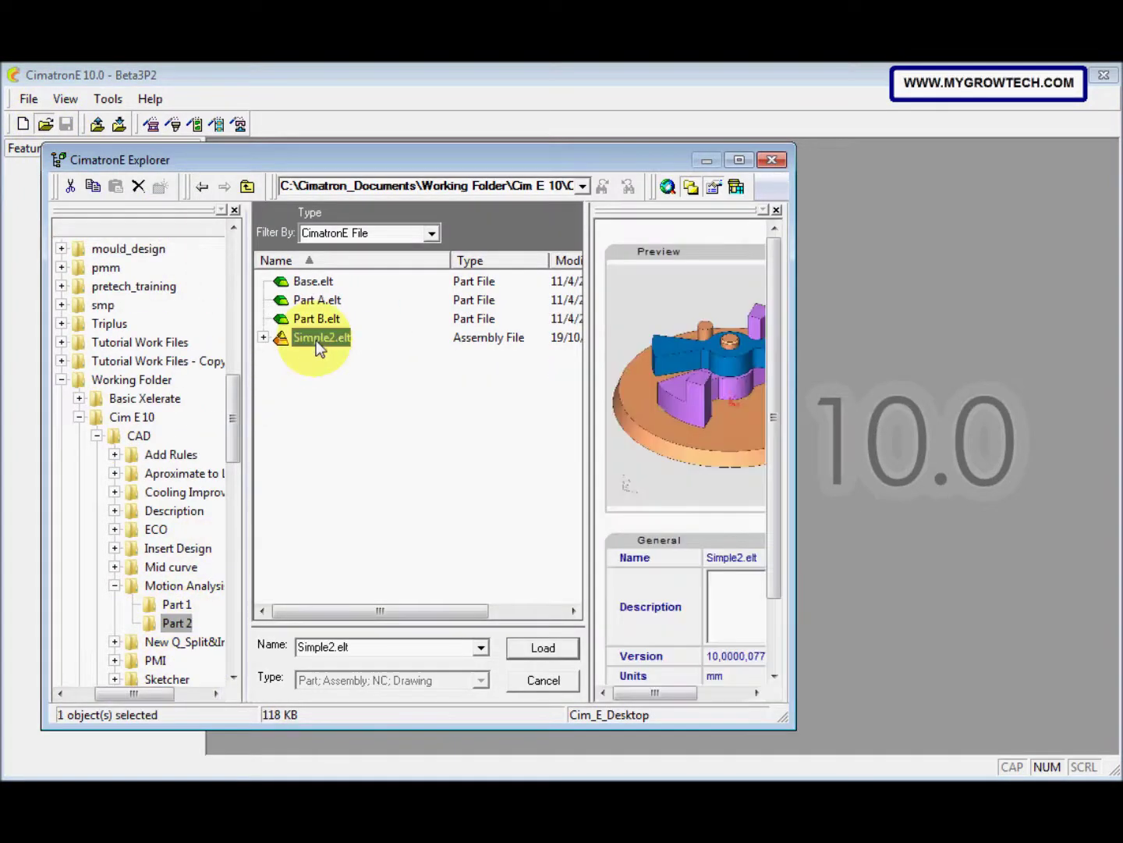
pyautogui.click(544, 649)
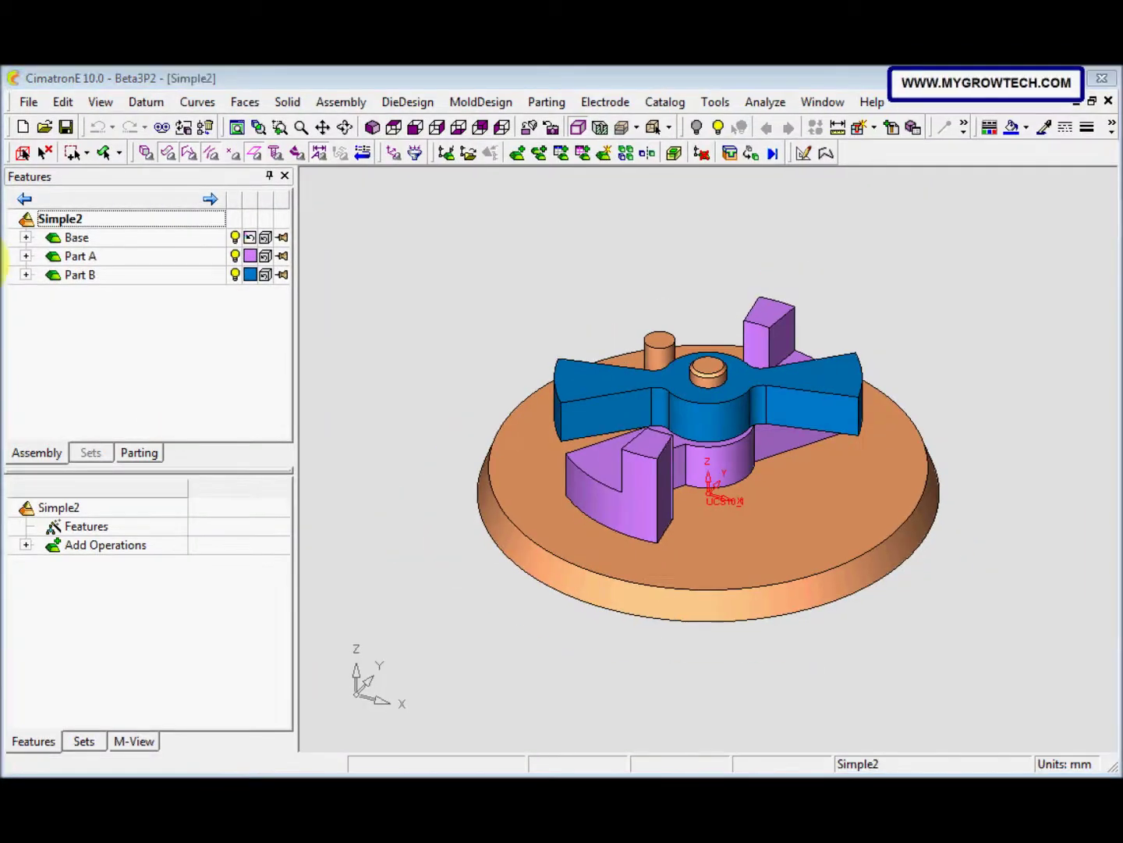
pyautogui.click(765, 101)
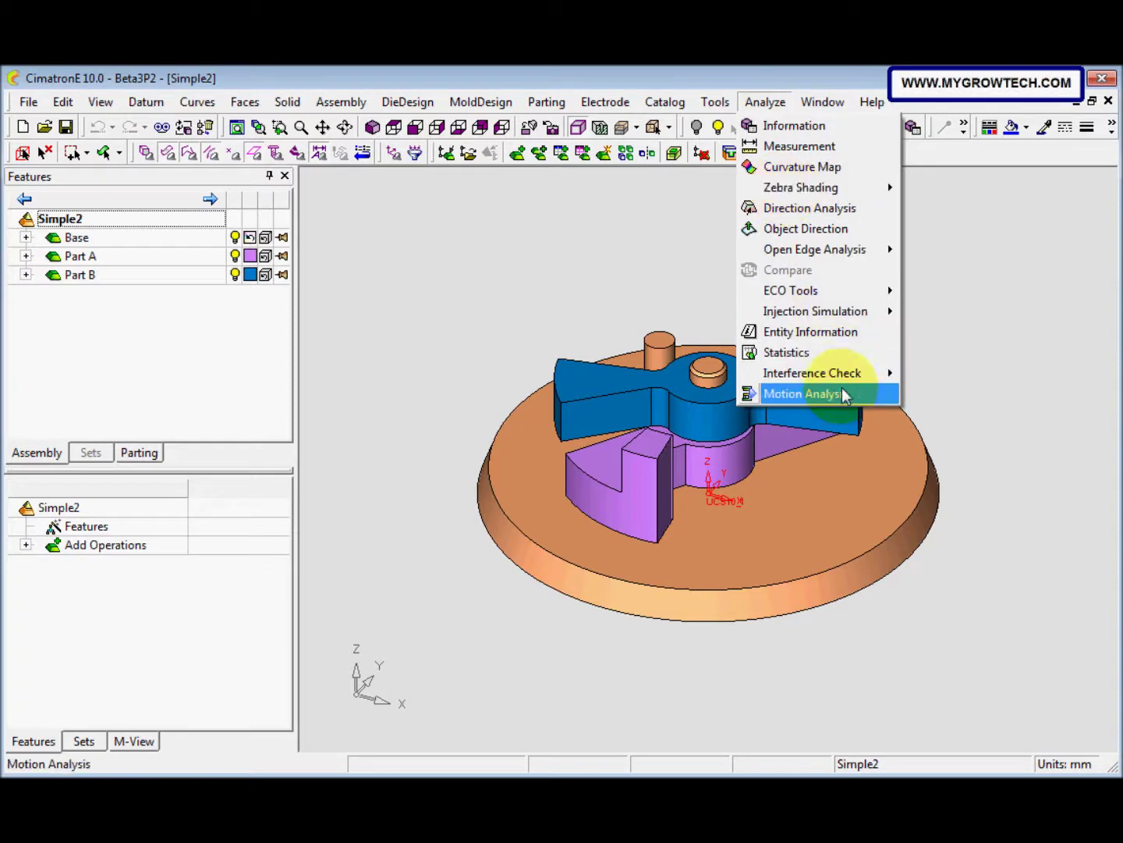
pyautogui.click(841, 393)
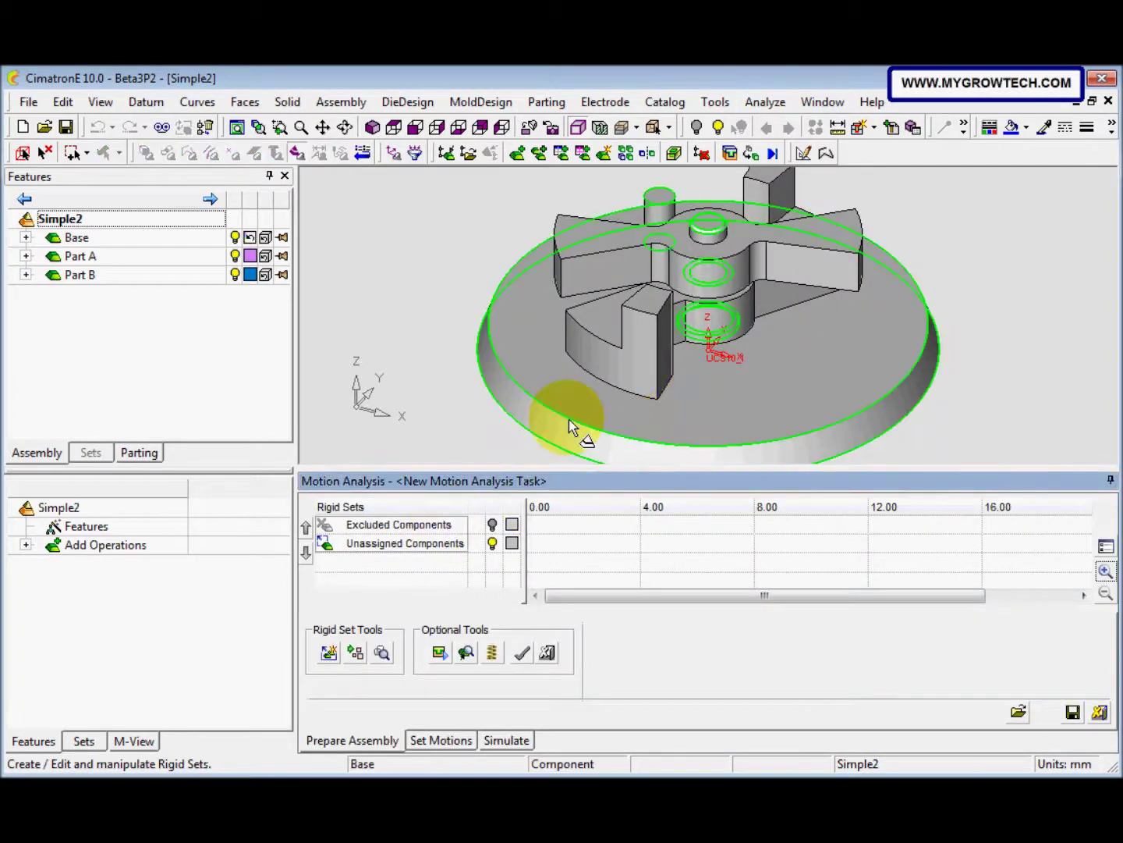
# Create three rigid sets with New Set, one each for the base, Part B and Part A
pyautogui.click(570, 417)
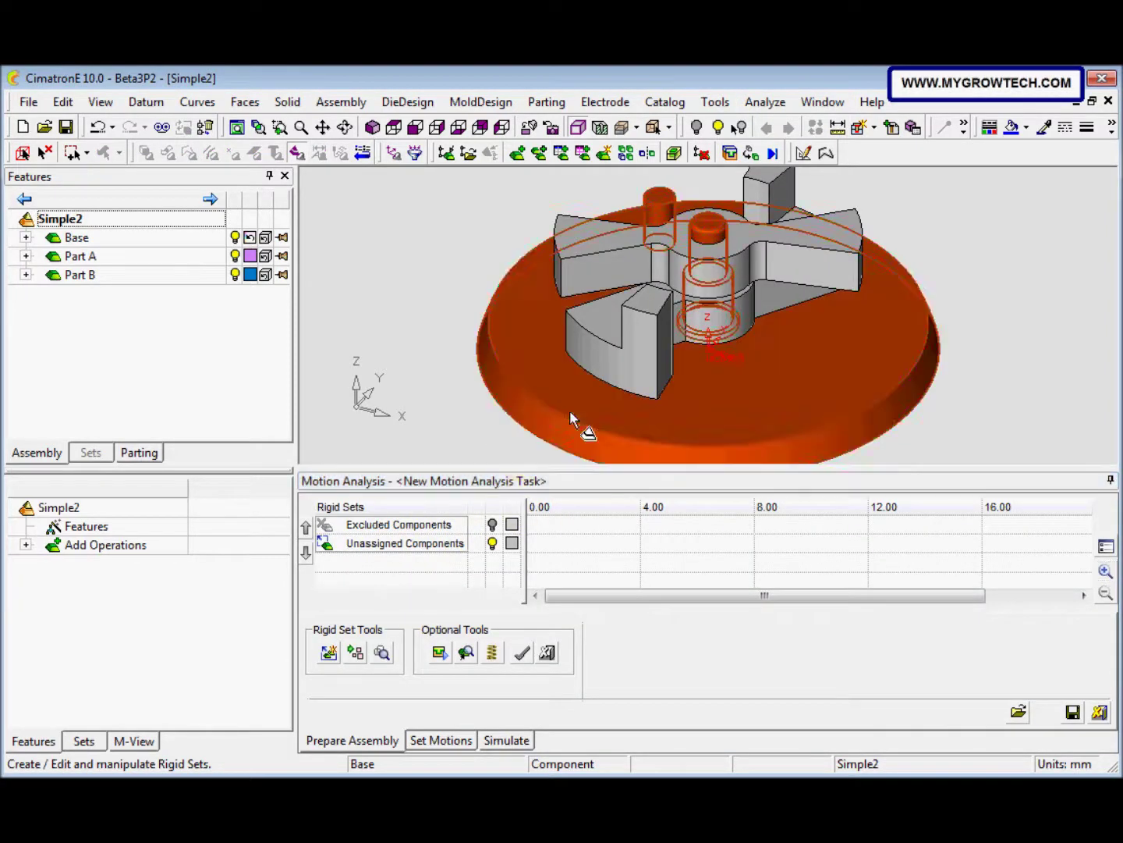
pyautogui.rightClick(459, 525)
pyautogui.click(512, 760)
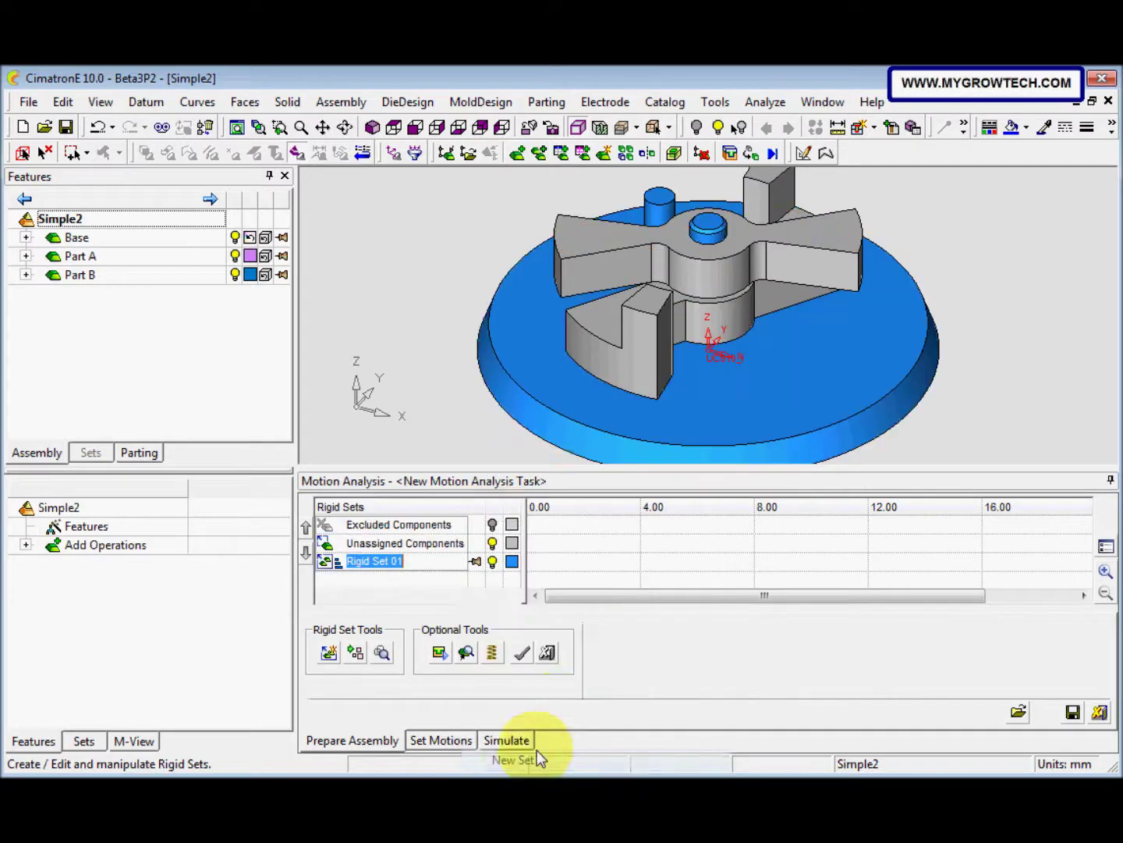
pyautogui.click(565, 249)
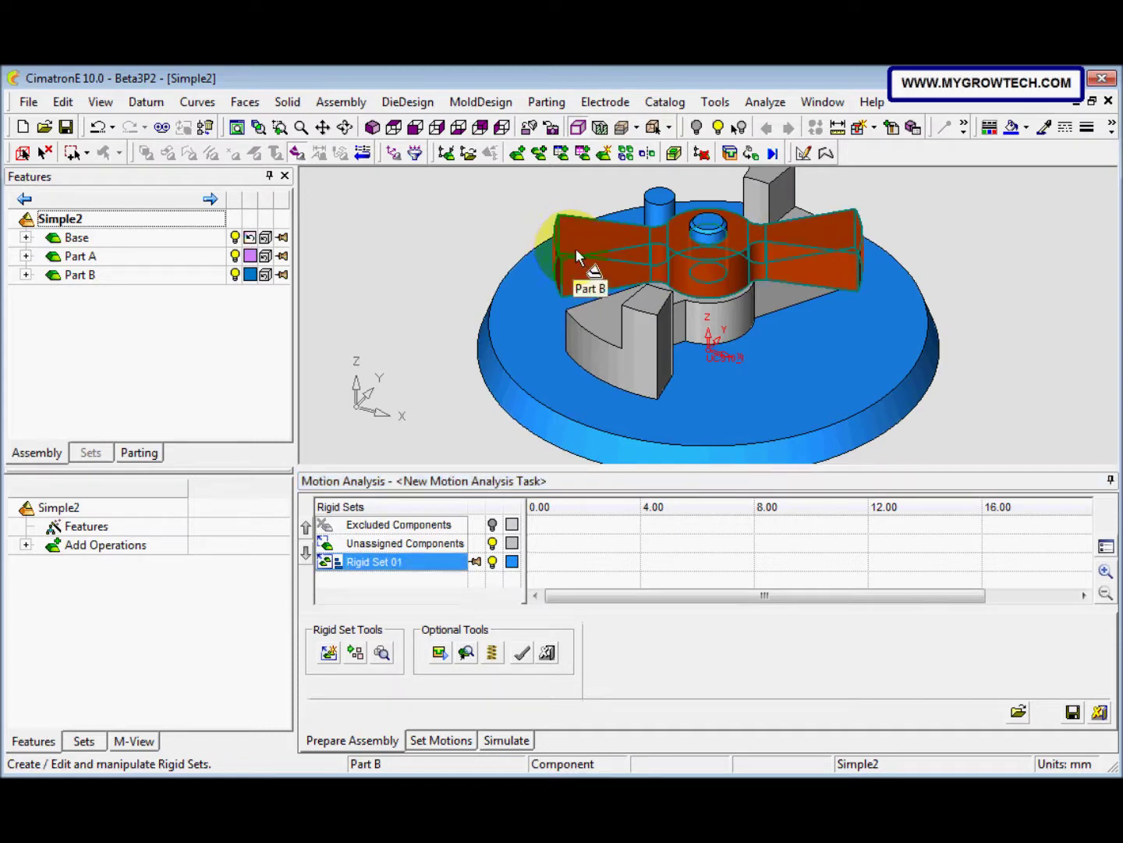
pyautogui.rightClick(461, 524)
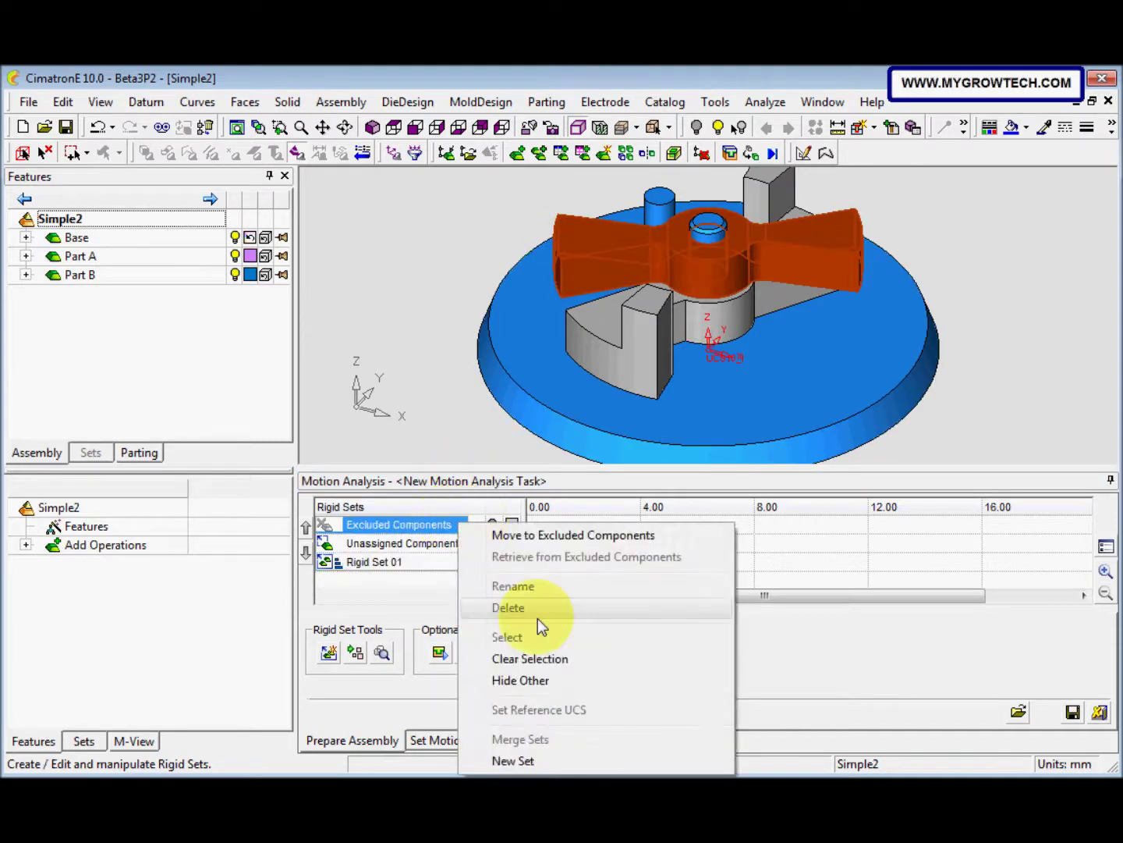
pyautogui.click(512, 760)
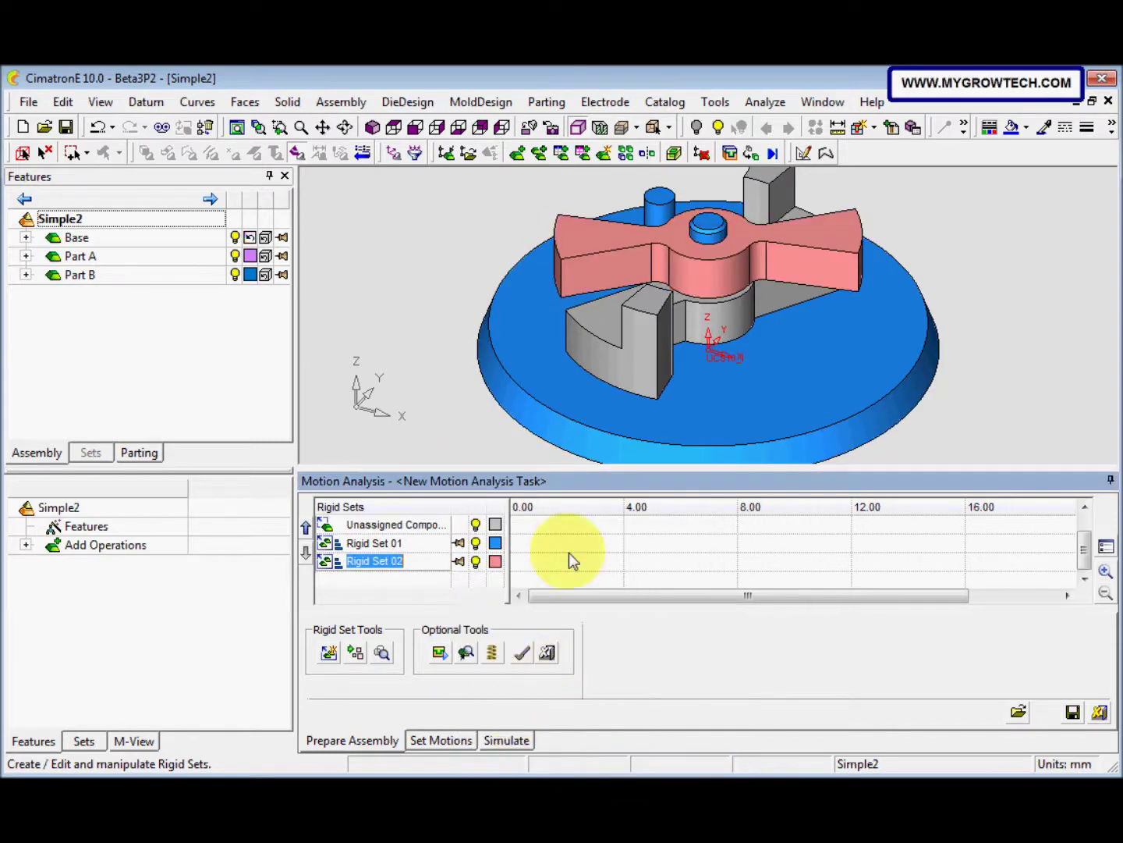
pyautogui.click(613, 339)
pyautogui.rightClick(423, 525)
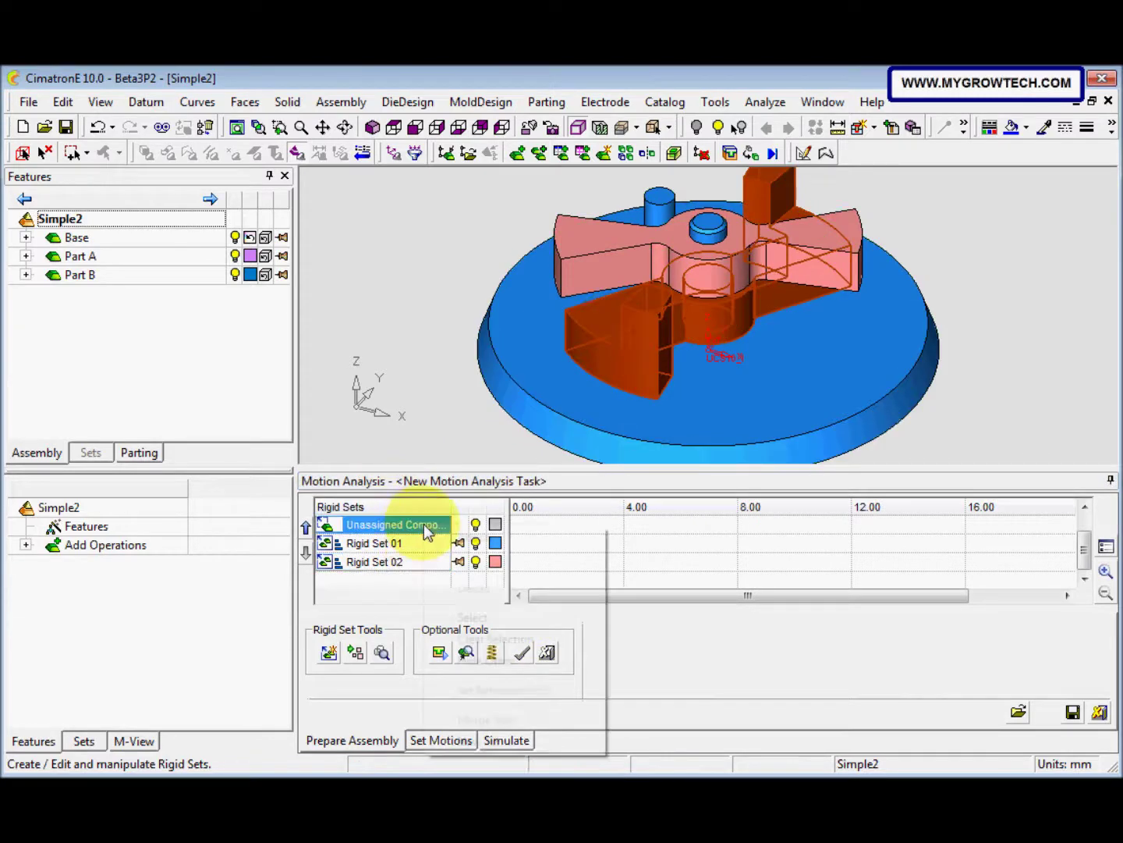
pyautogui.click(478, 742)
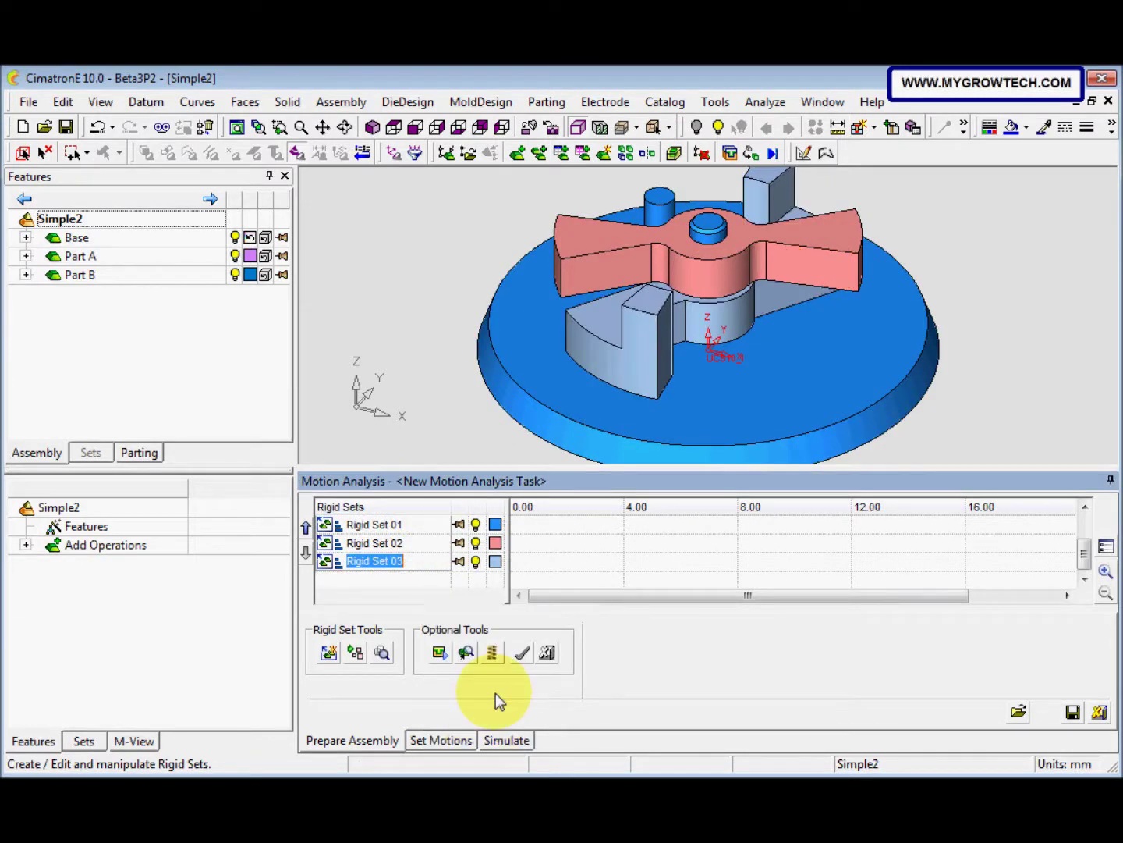
# Colour Rigid Set 01 red and Rigid Set 02 bright green
pyautogui.click(494, 525)
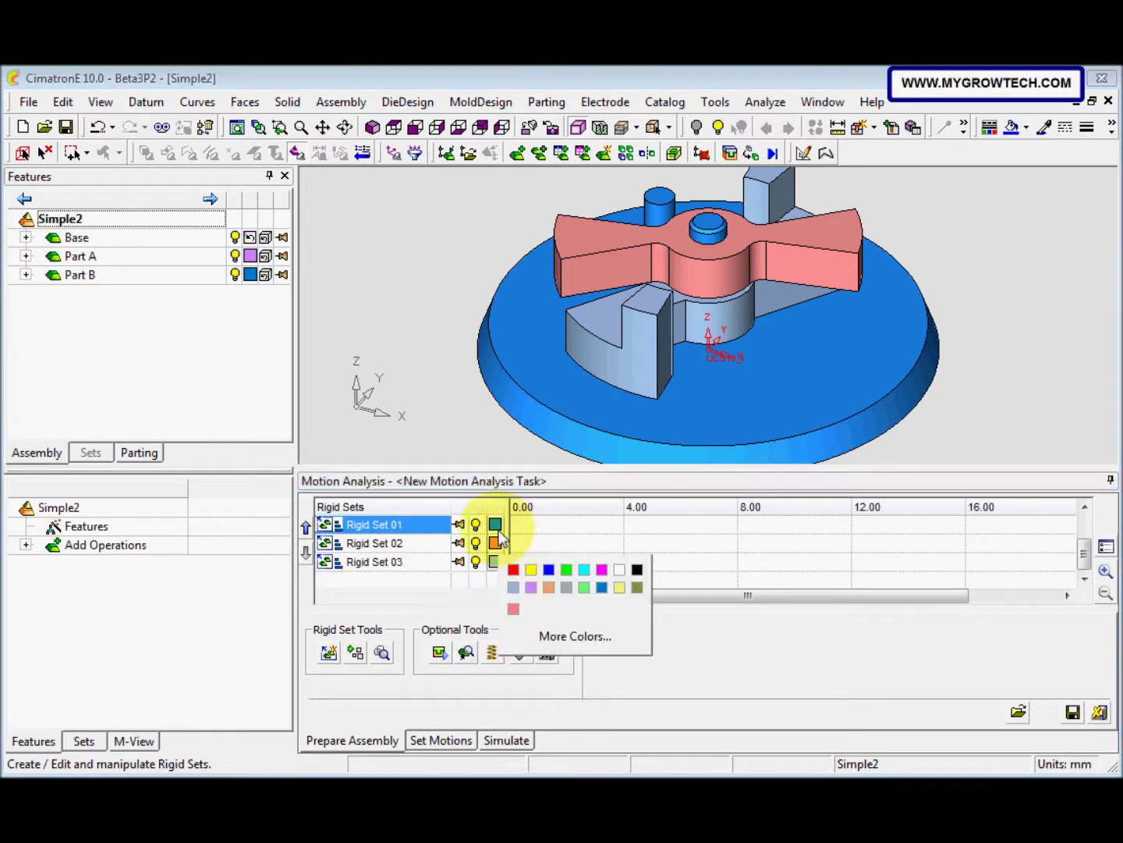
pyautogui.click(513, 609)
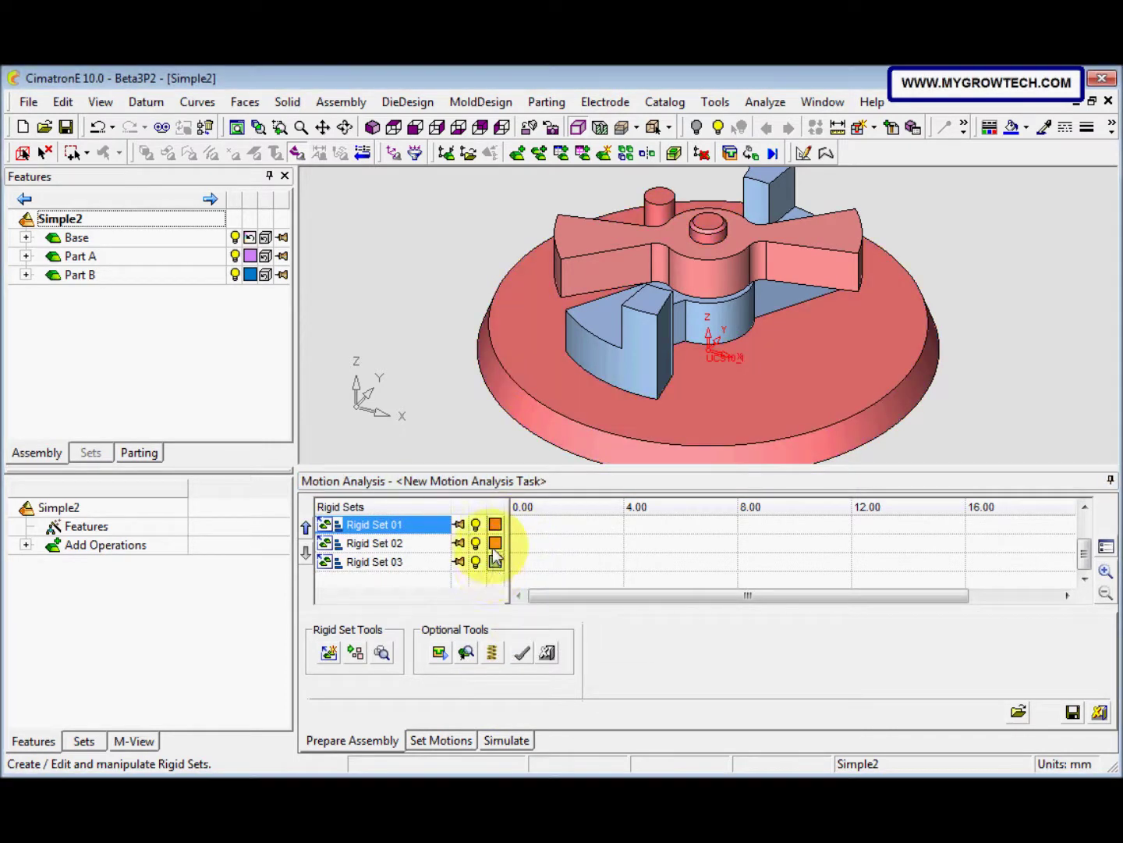
pyautogui.click(495, 543)
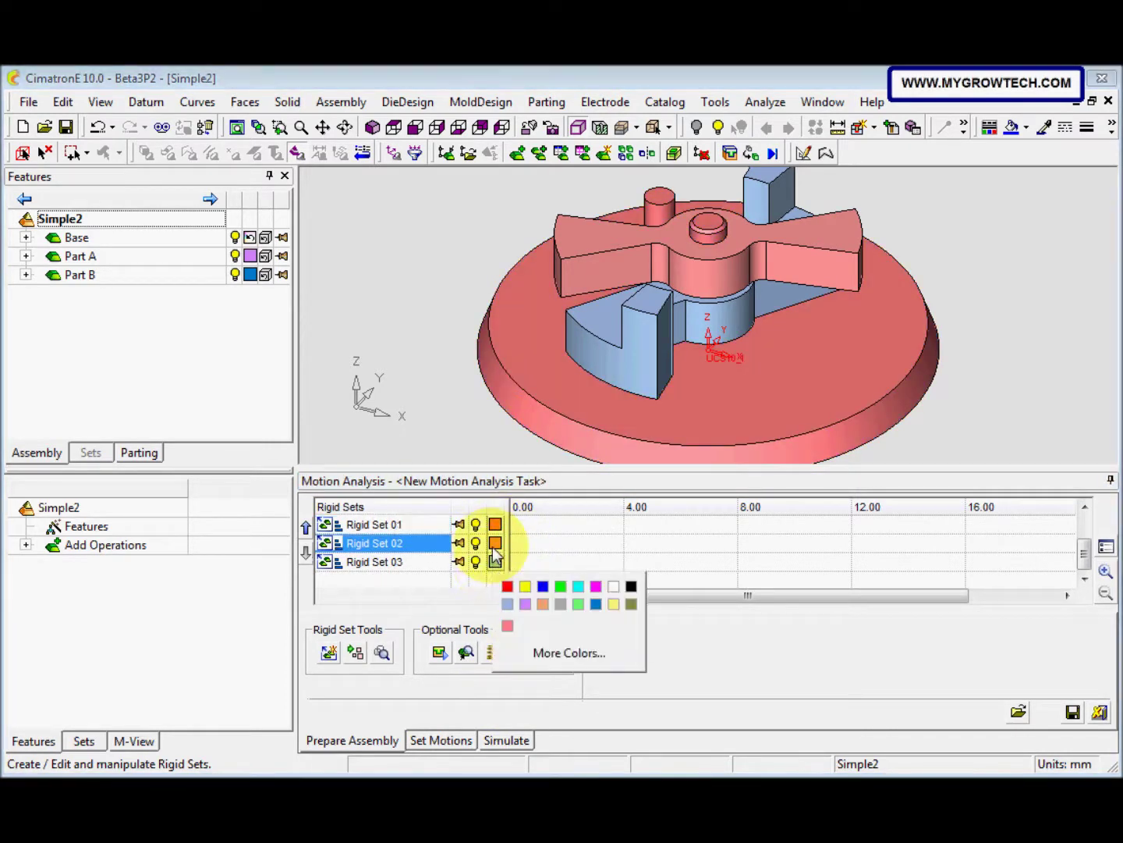
pyautogui.click(559, 586)
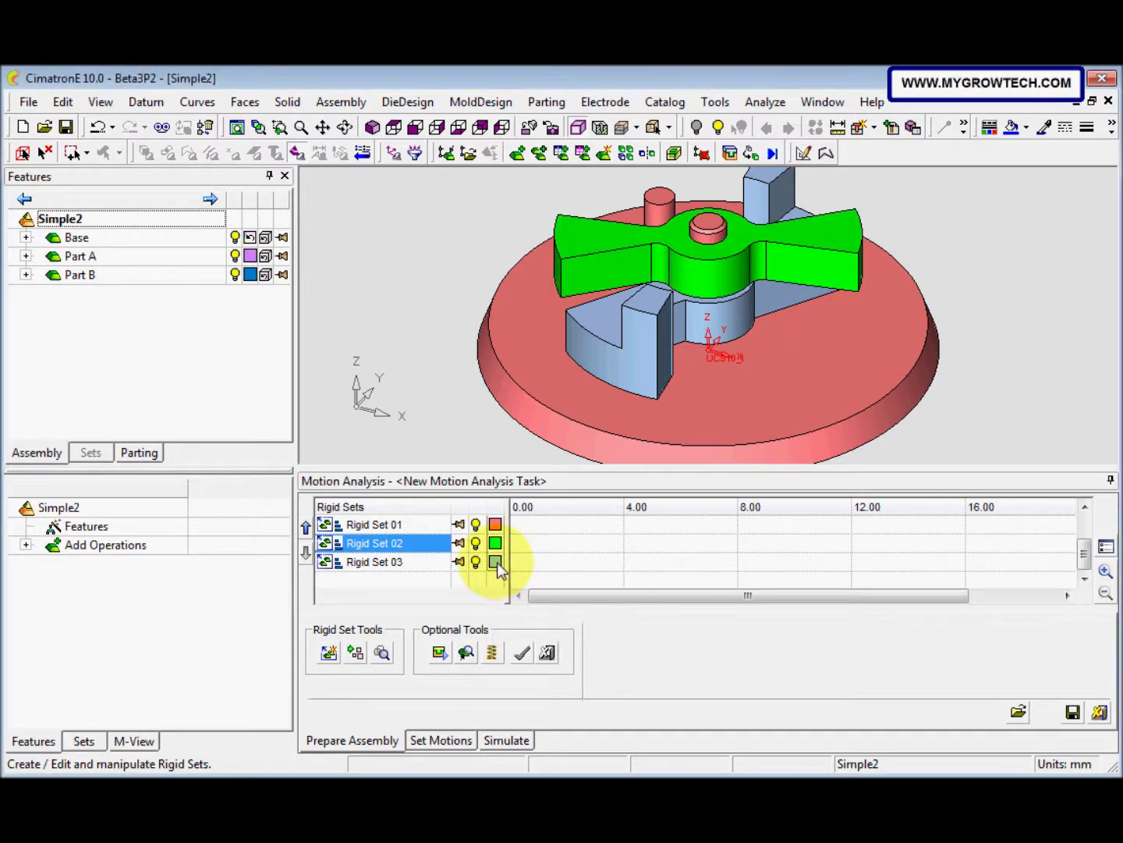
pyautogui.click(449, 524)
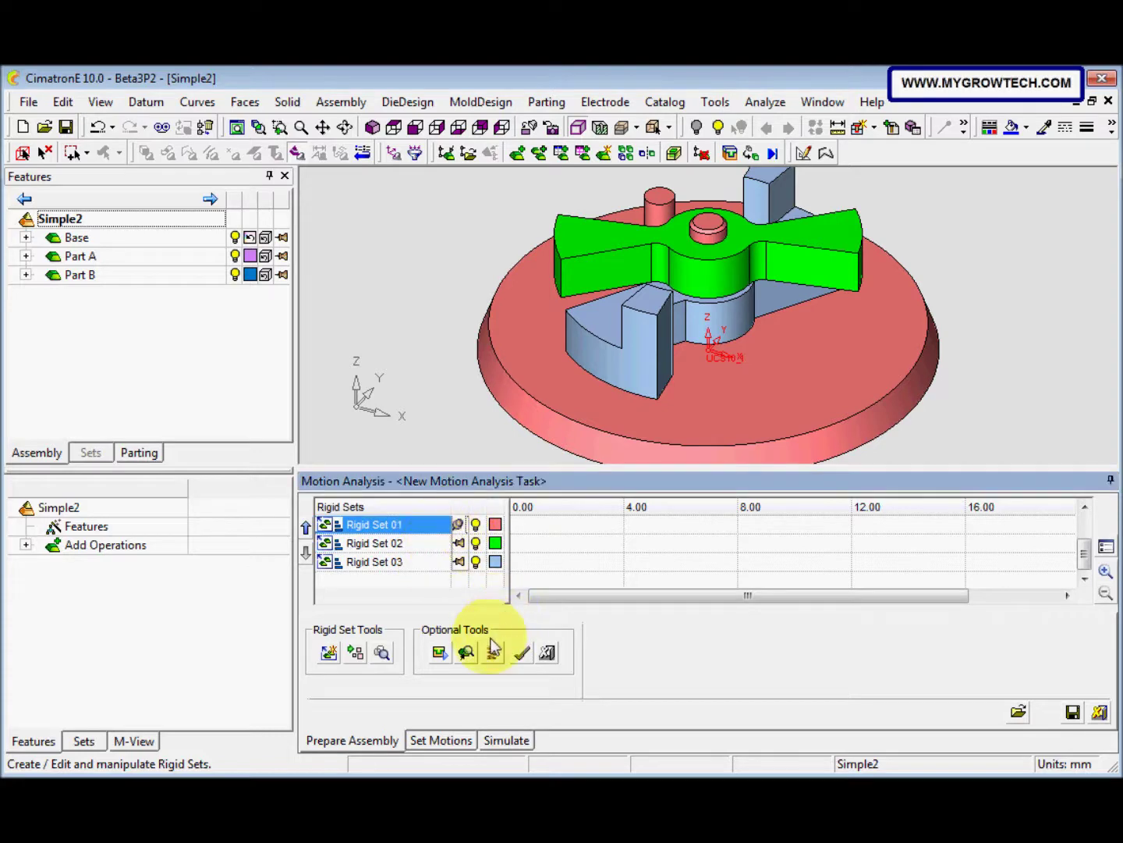
# Give Rigid Set 02 a 0–4 s angular motion of 120° about the central cylinder axis
pyautogui.click(454, 741)
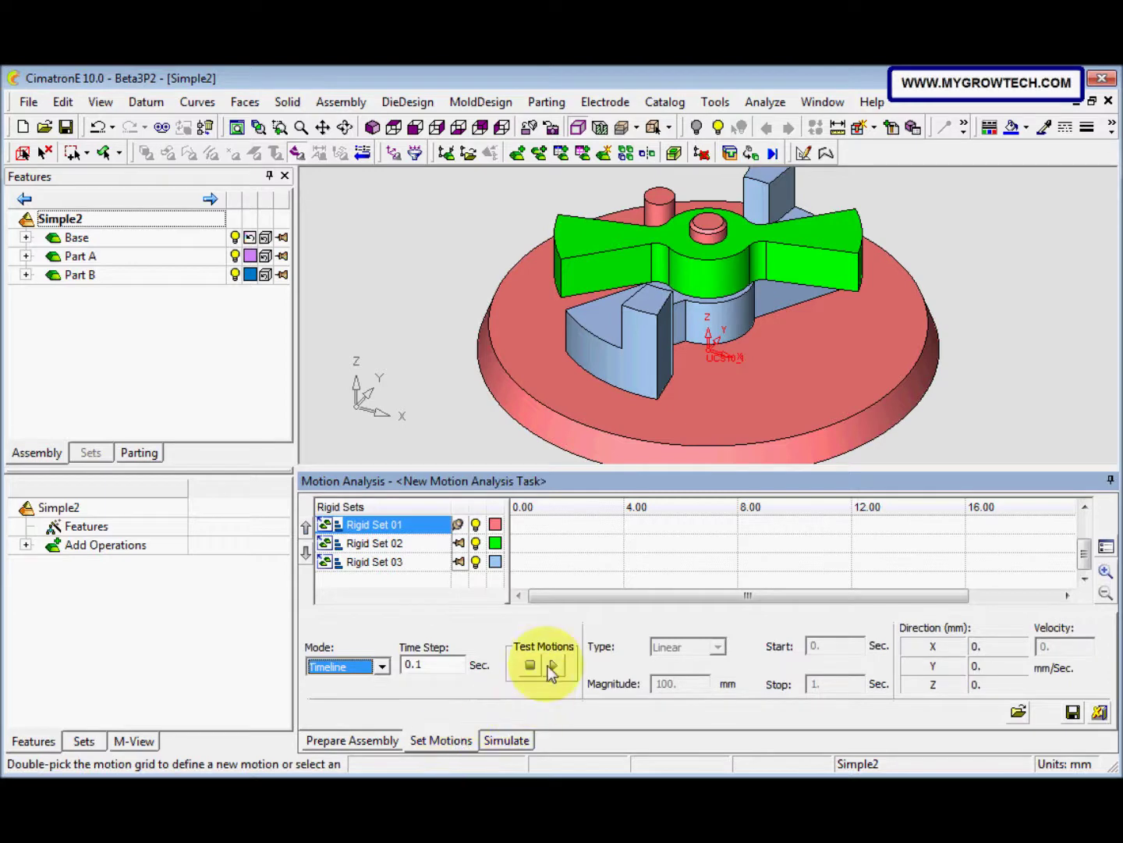
pyautogui.doubleClick(553, 544)
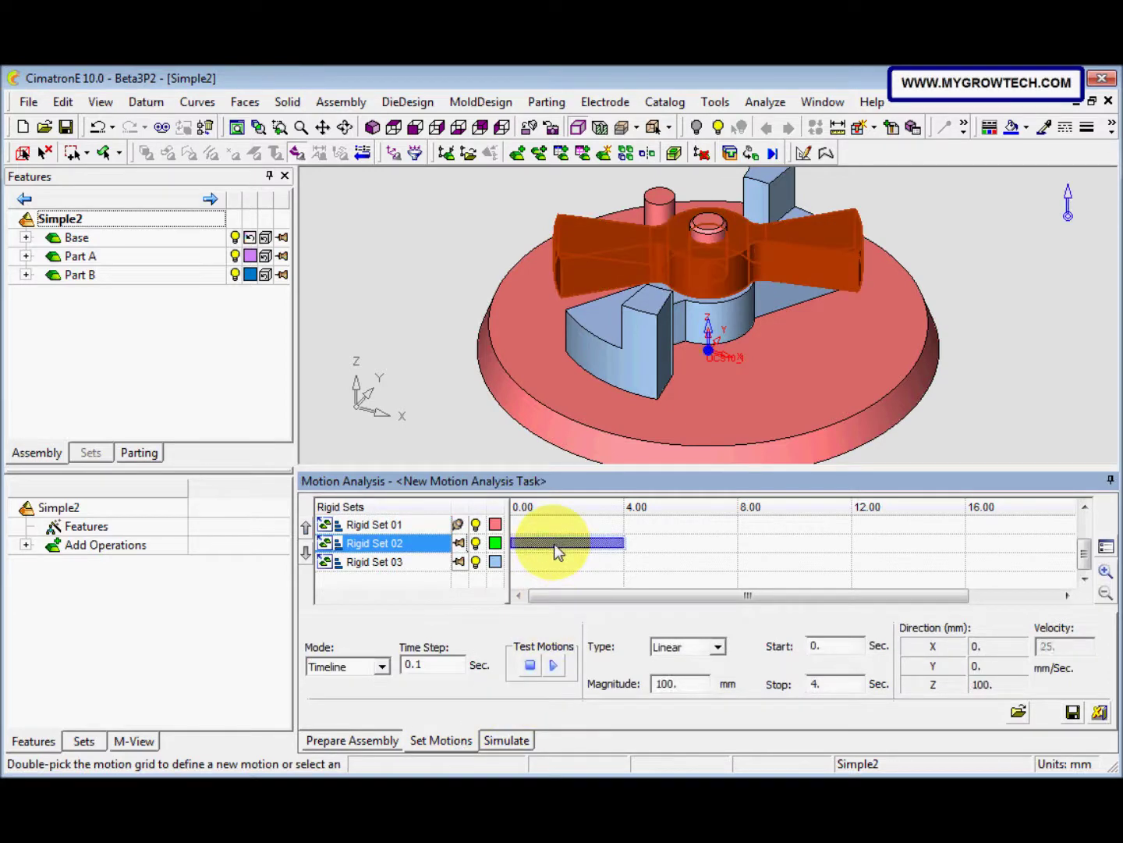
pyautogui.click(719, 646)
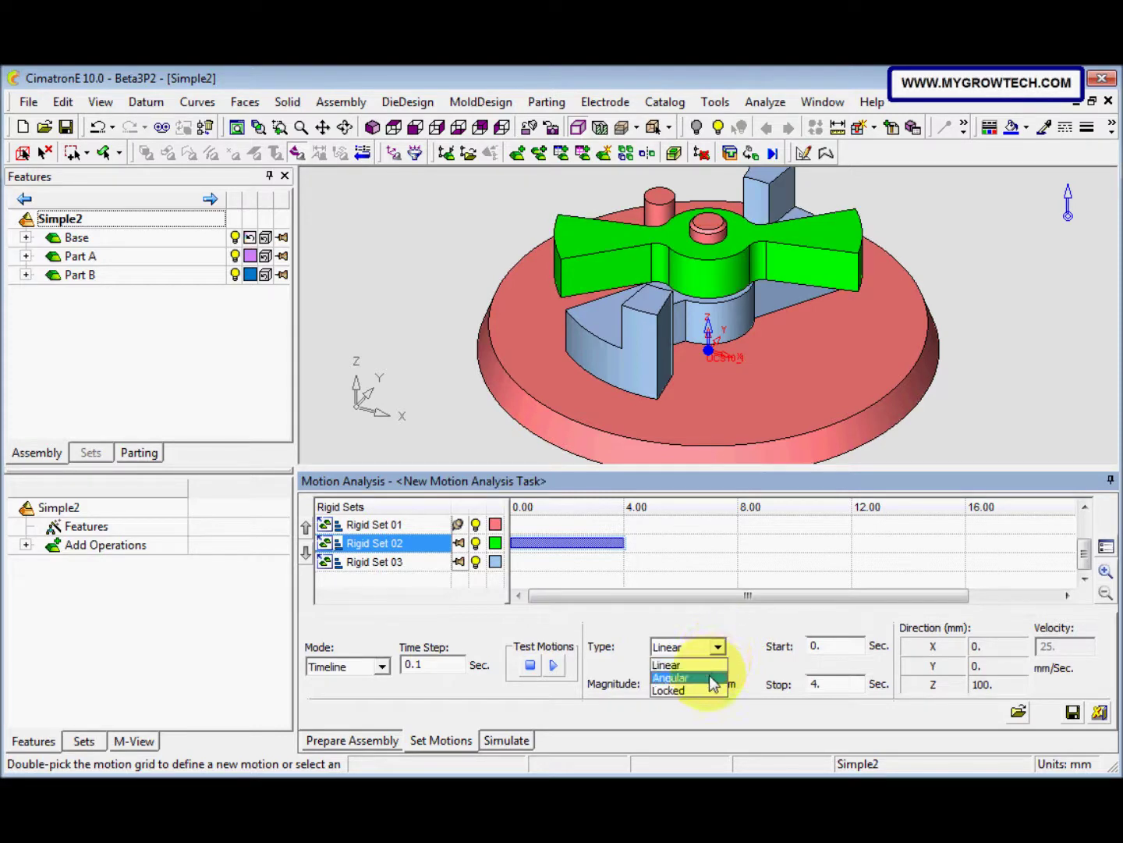
pyautogui.click(711, 677)
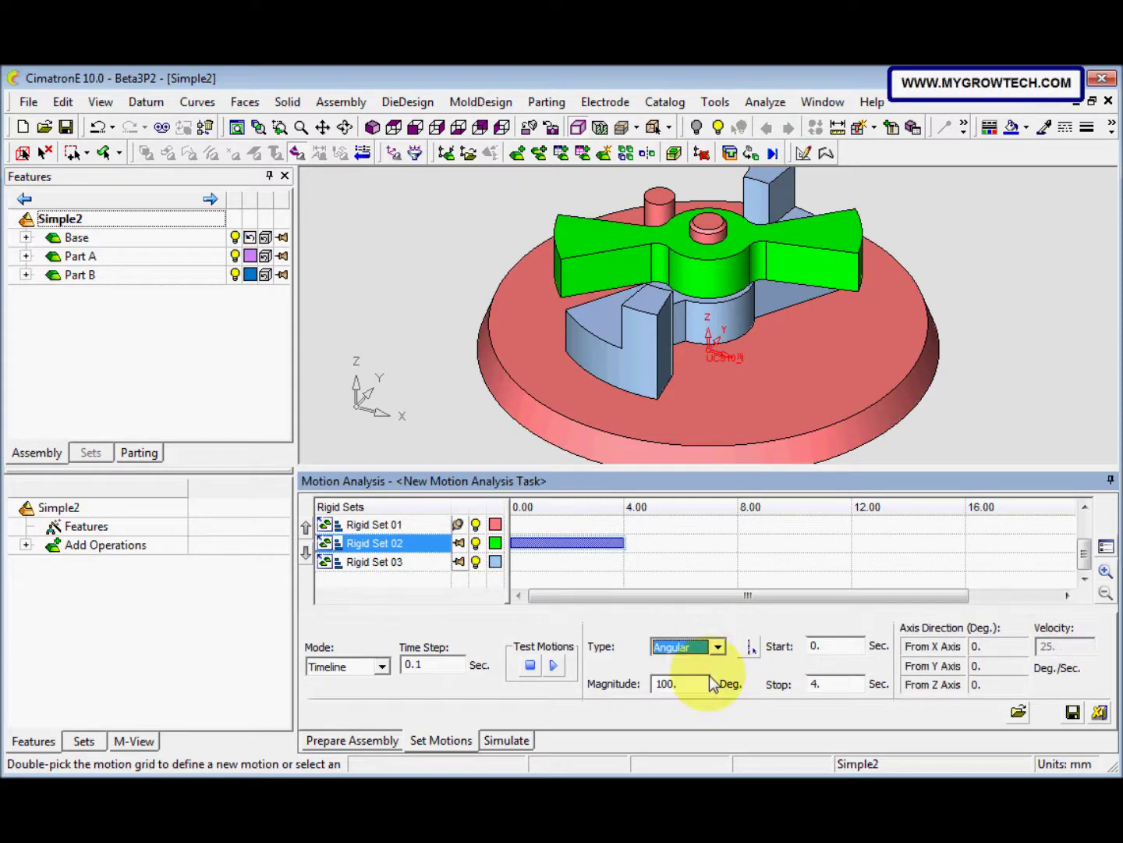
pyautogui.click(751, 650)
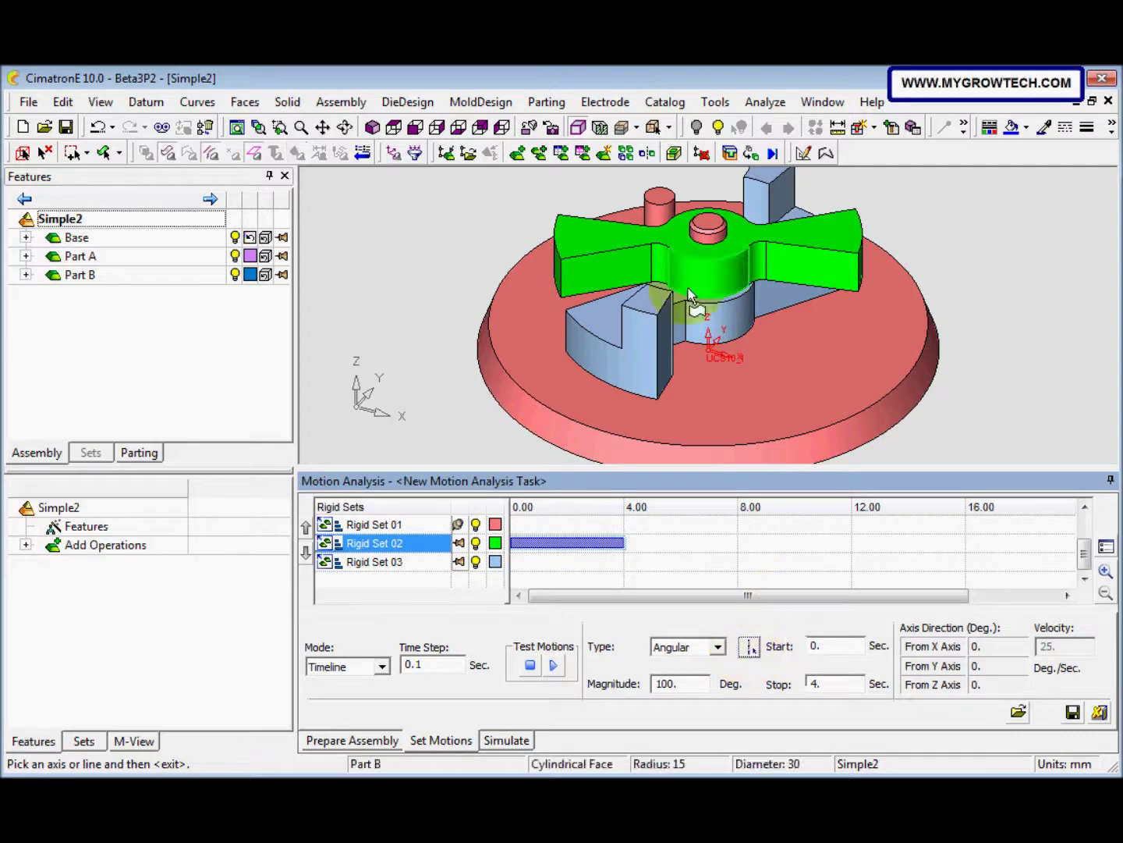
pyautogui.click(718, 248)
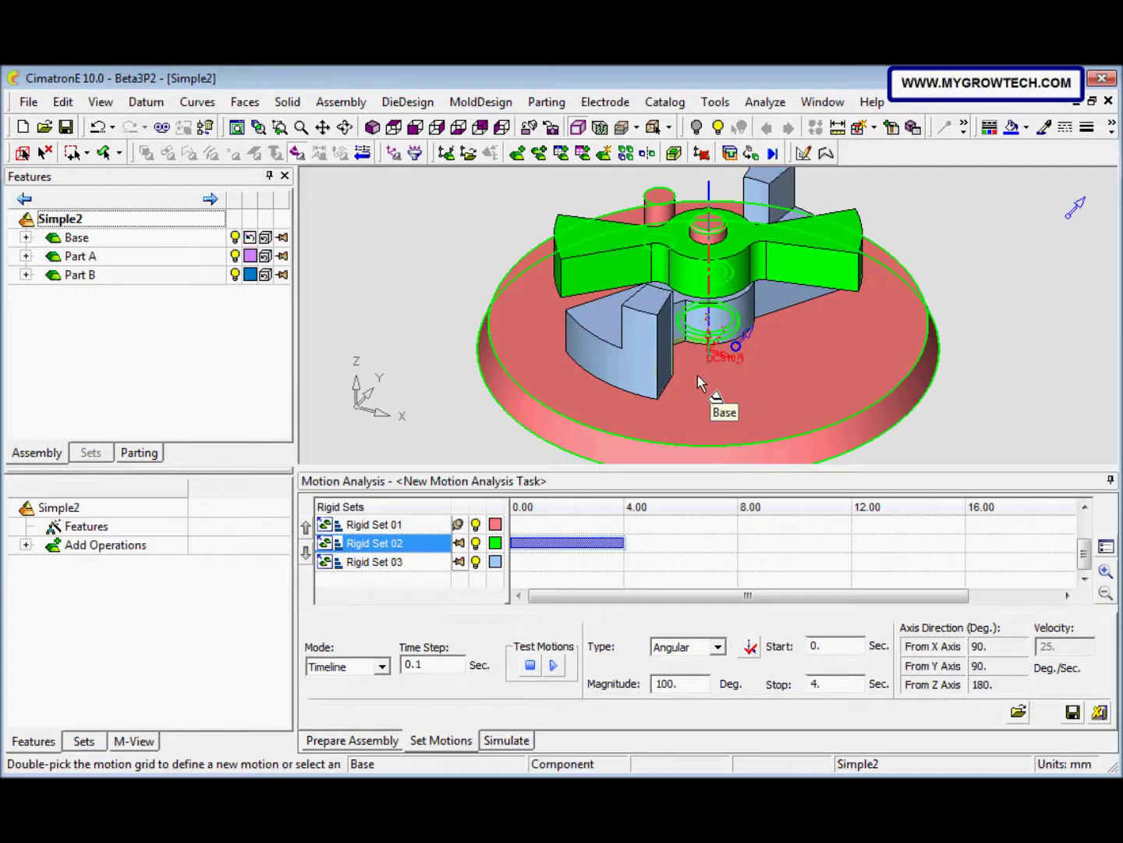
pyautogui.doubleClick(676, 683)
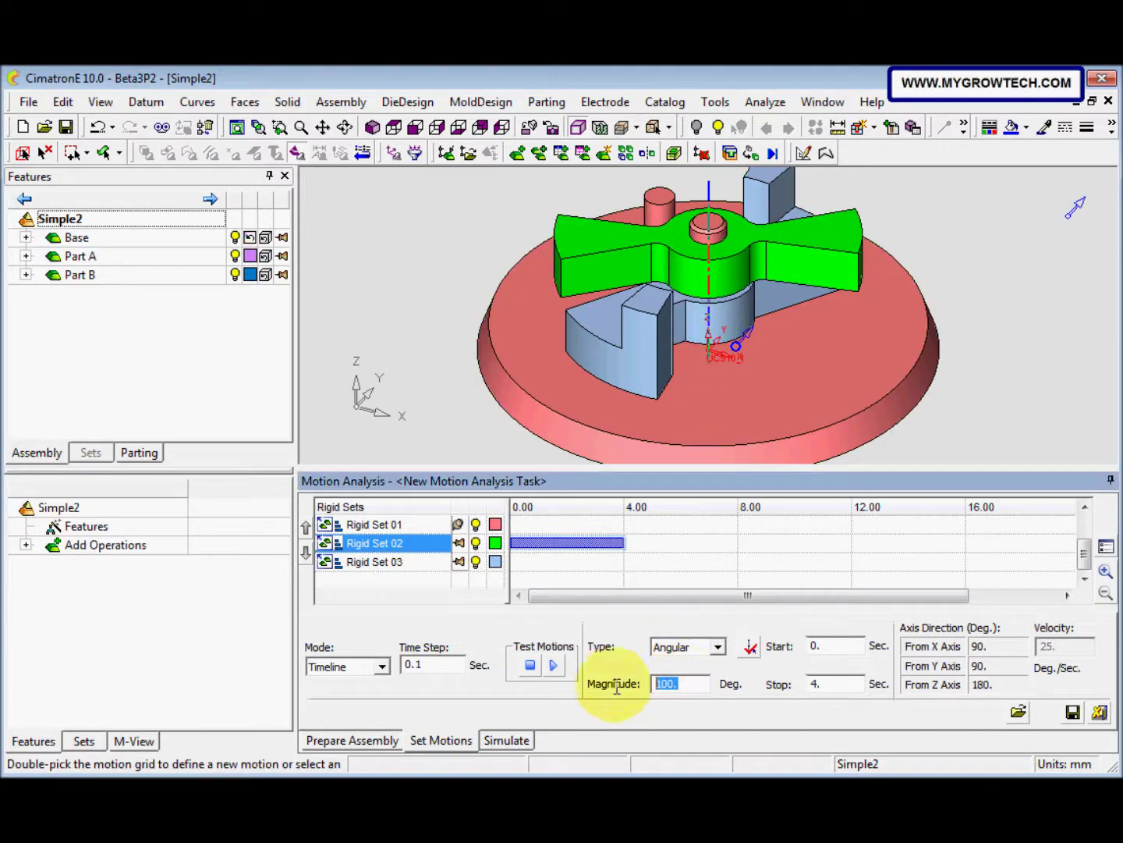
pyautogui.write('12')
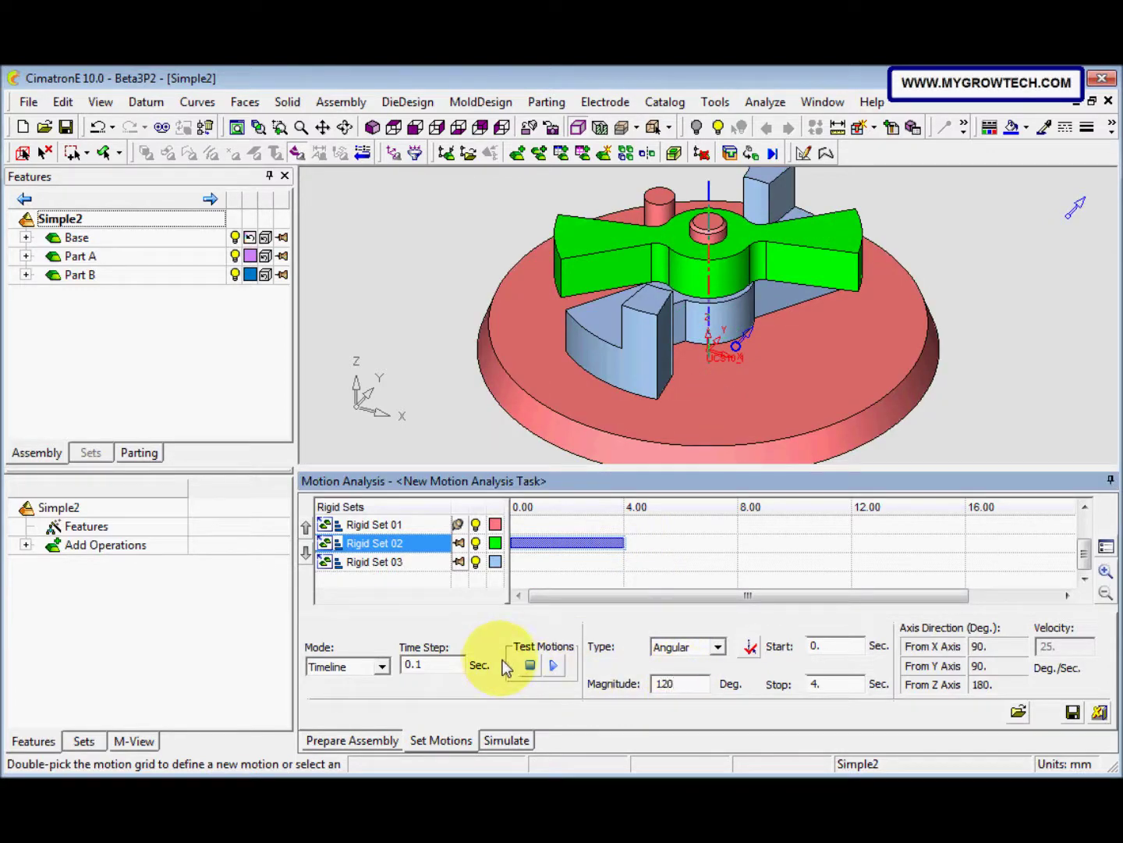
# Run Check in the Simulate stage and close the successful verification report
pyautogui.click(517, 742)
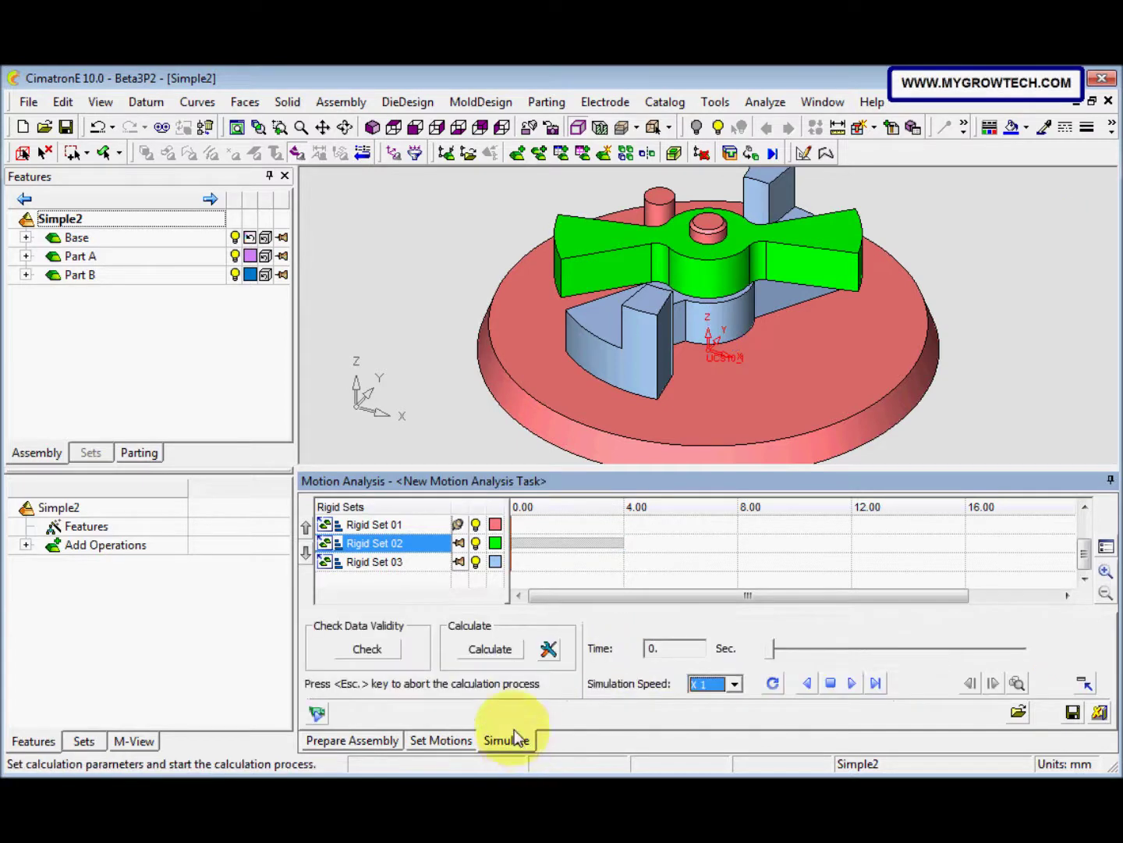
pyautogui.click(367, 648)
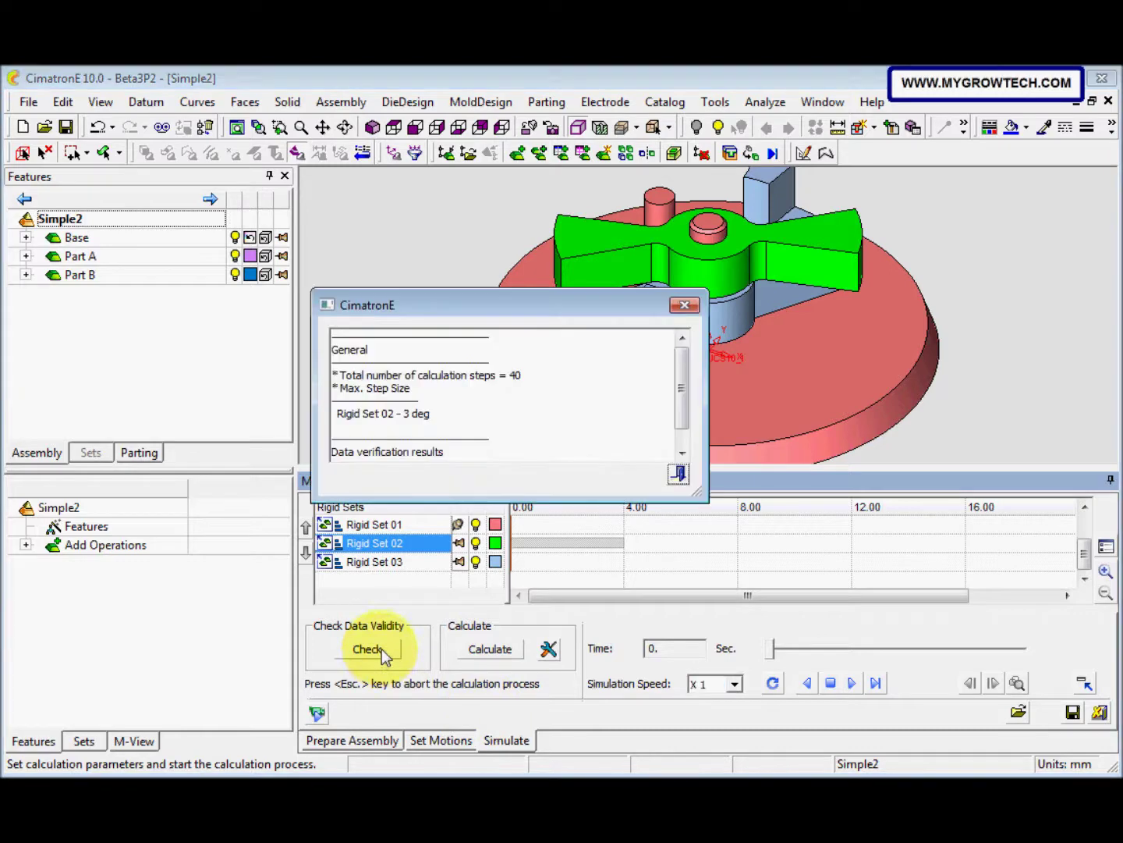
pyautogui.moveTo(683, 351); pyautogui.dragTo(693, 396)
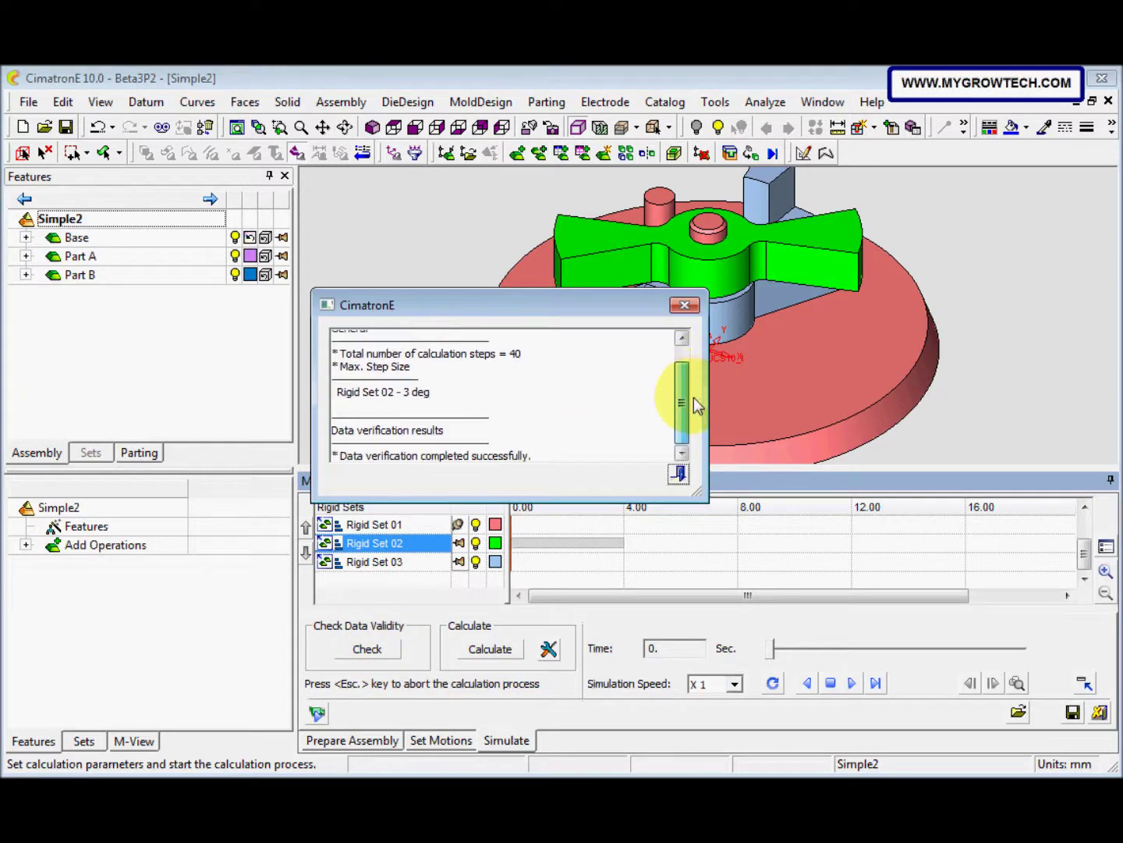
pyautogui.click(684, 305)
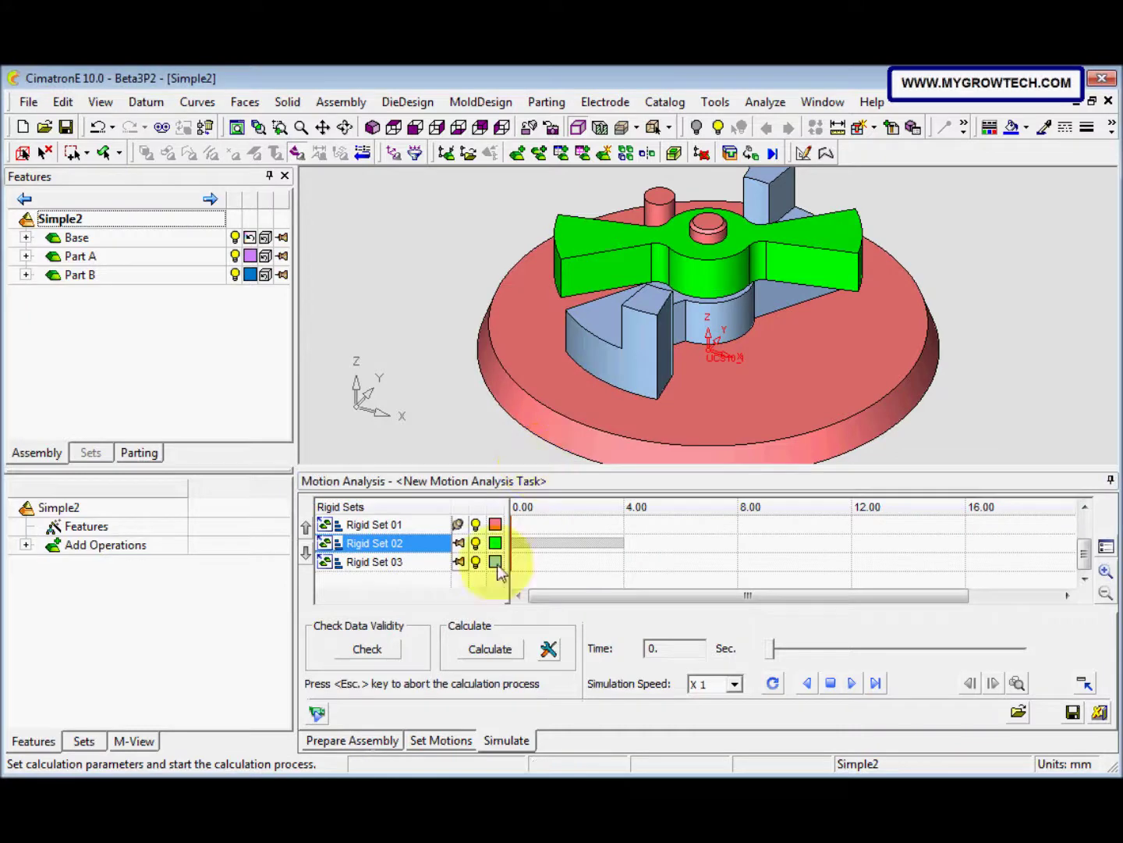
pyautogui.click(518, 658)
# Confirm the calculation and dismiss the collision warning that interrupts motion at 2.5 s
pyautogui.click(464, 471)
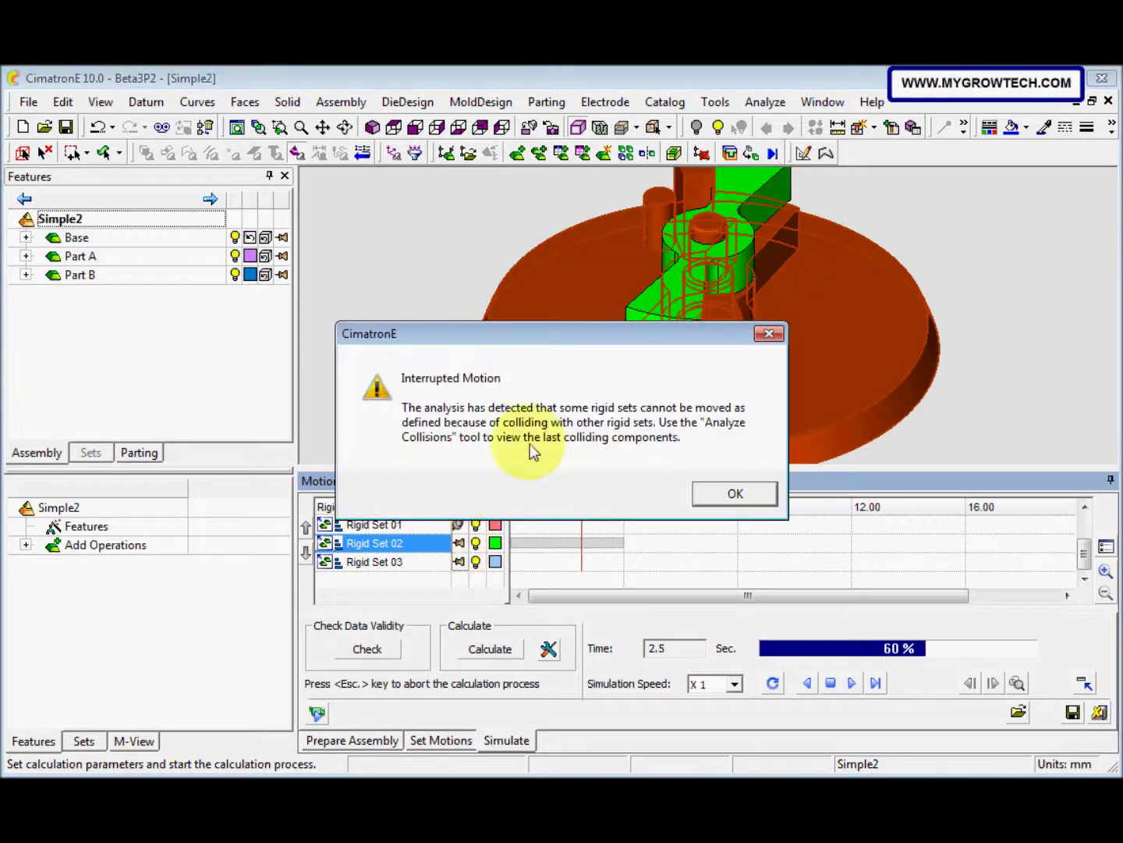
pyautogui.moveTo(588, 348)
pyautogui.mouseDown()
pyautogui.moveTo(602, 326)
pyautogui.moveTo(598, 304)
pyautogui.mouseUp()
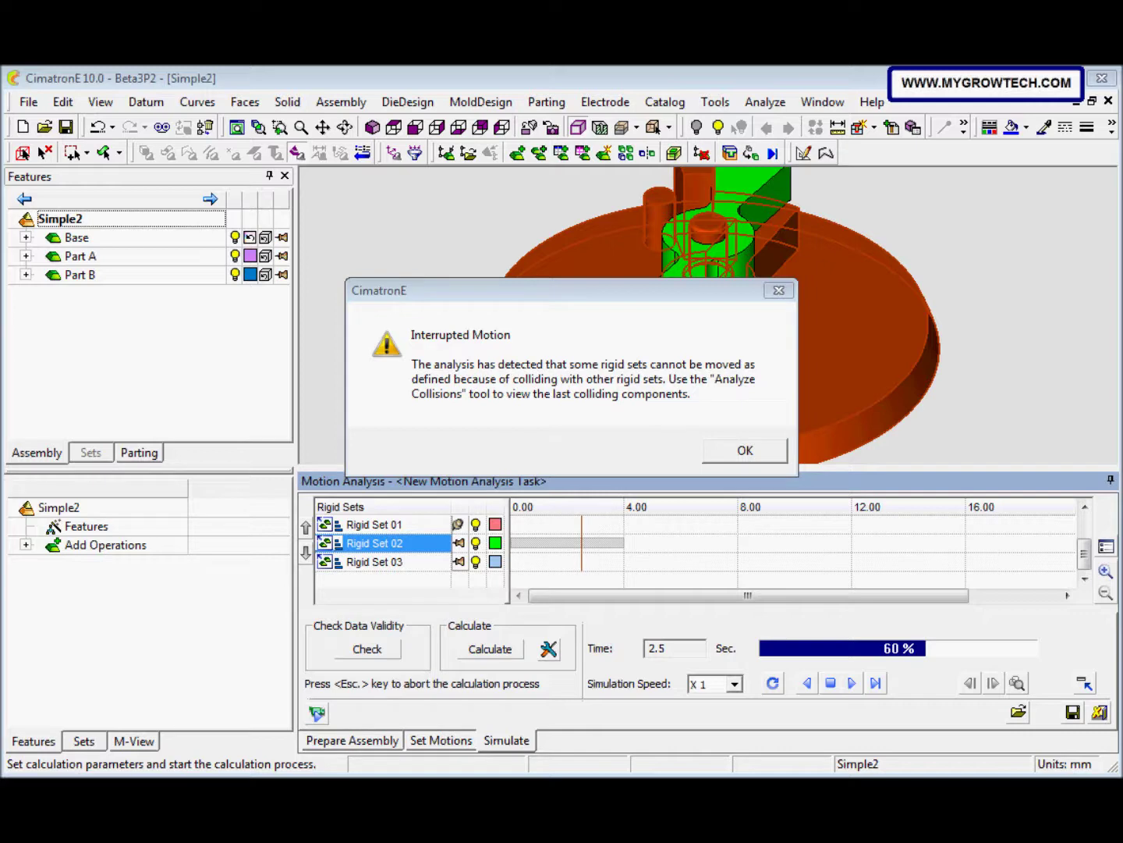
pyautogui.click(753, 451)
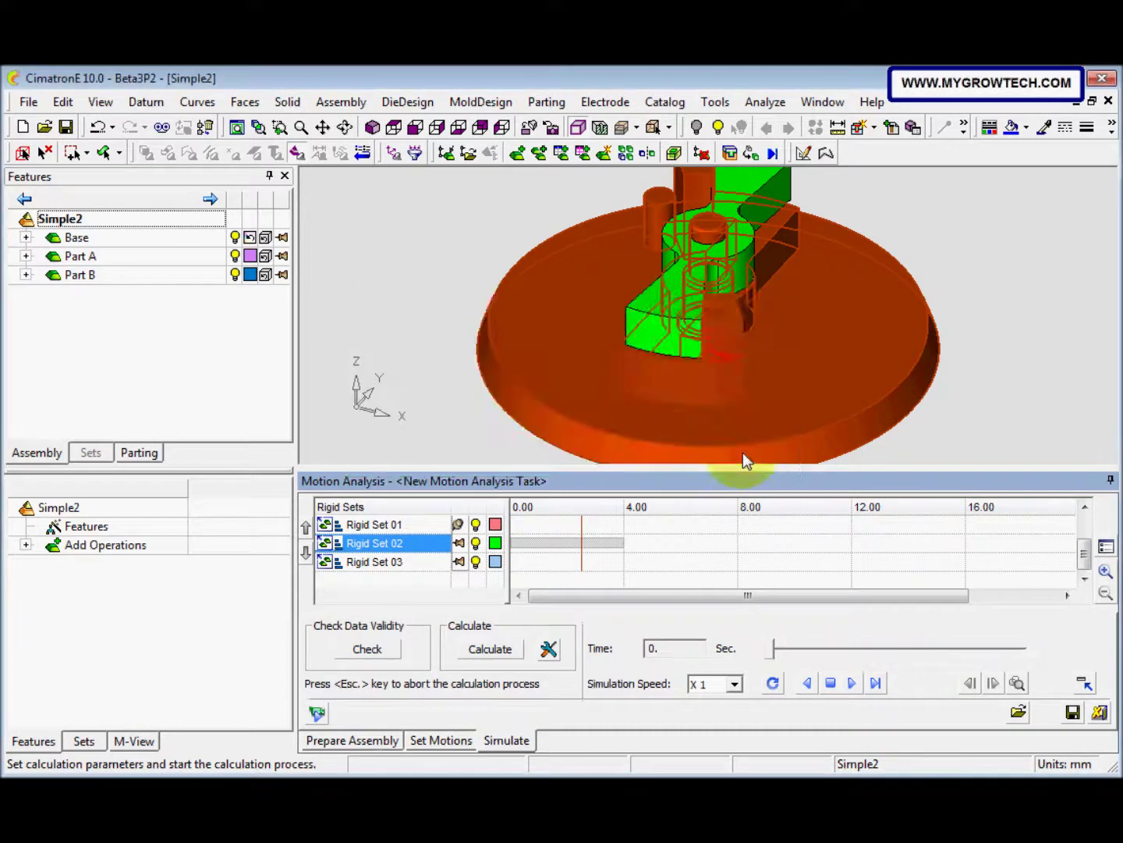
pyautogui.click(1017, 683)
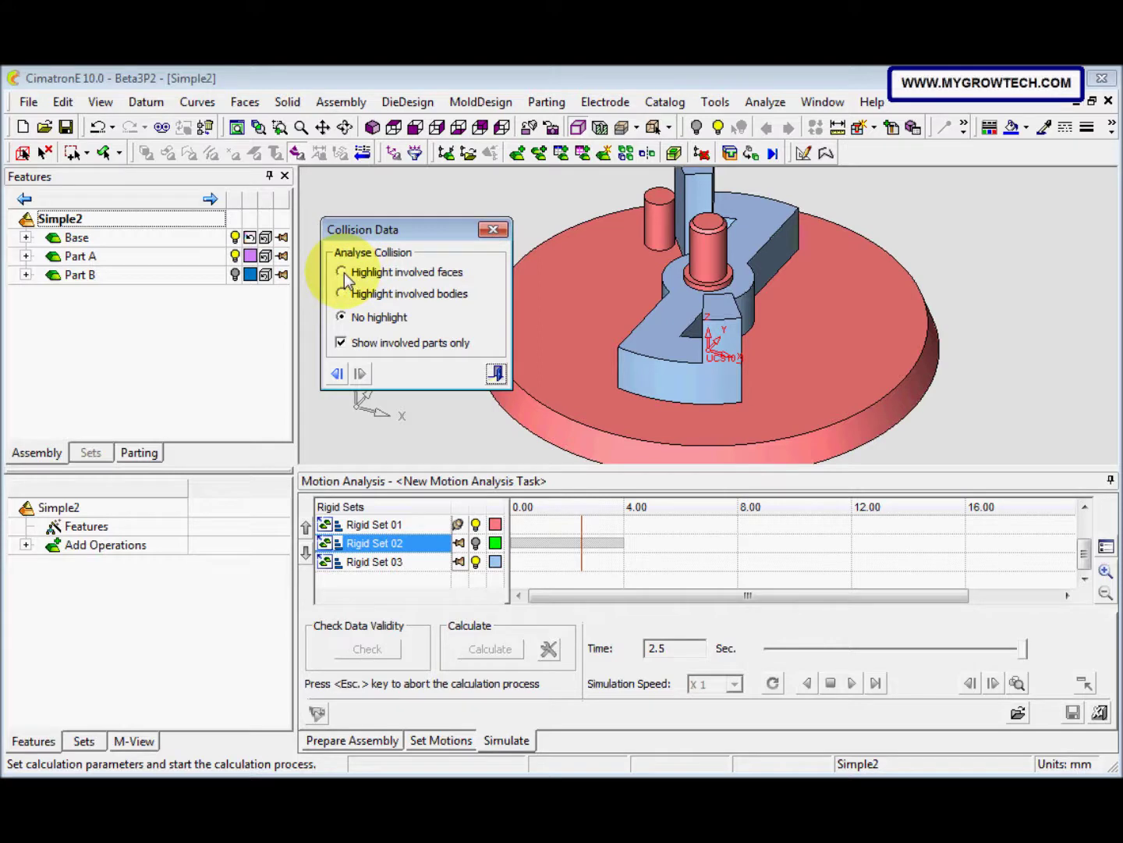
pyautogui.click(345, 272)
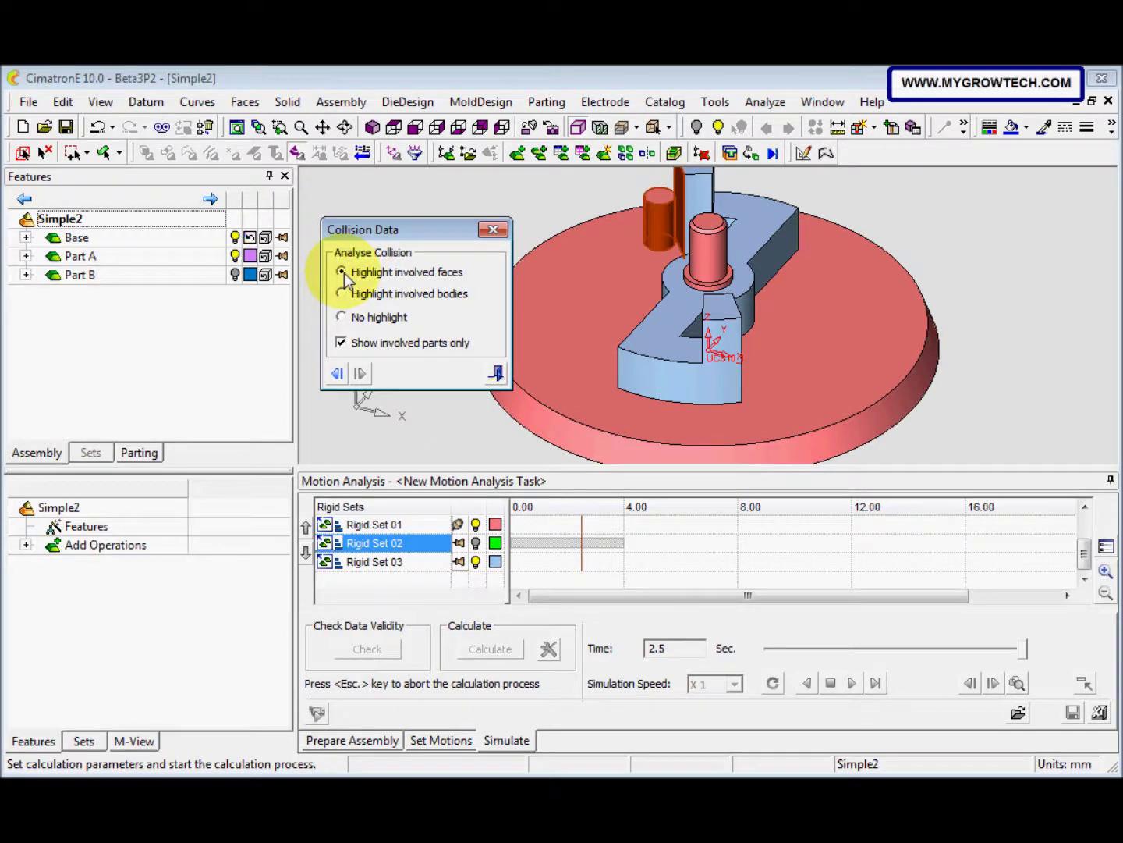
pyautogui.scroll(-3, 747, 413)
pyautogui.moveTo(747, 413); pyautogui.dragTo(663, 378, button='middle')
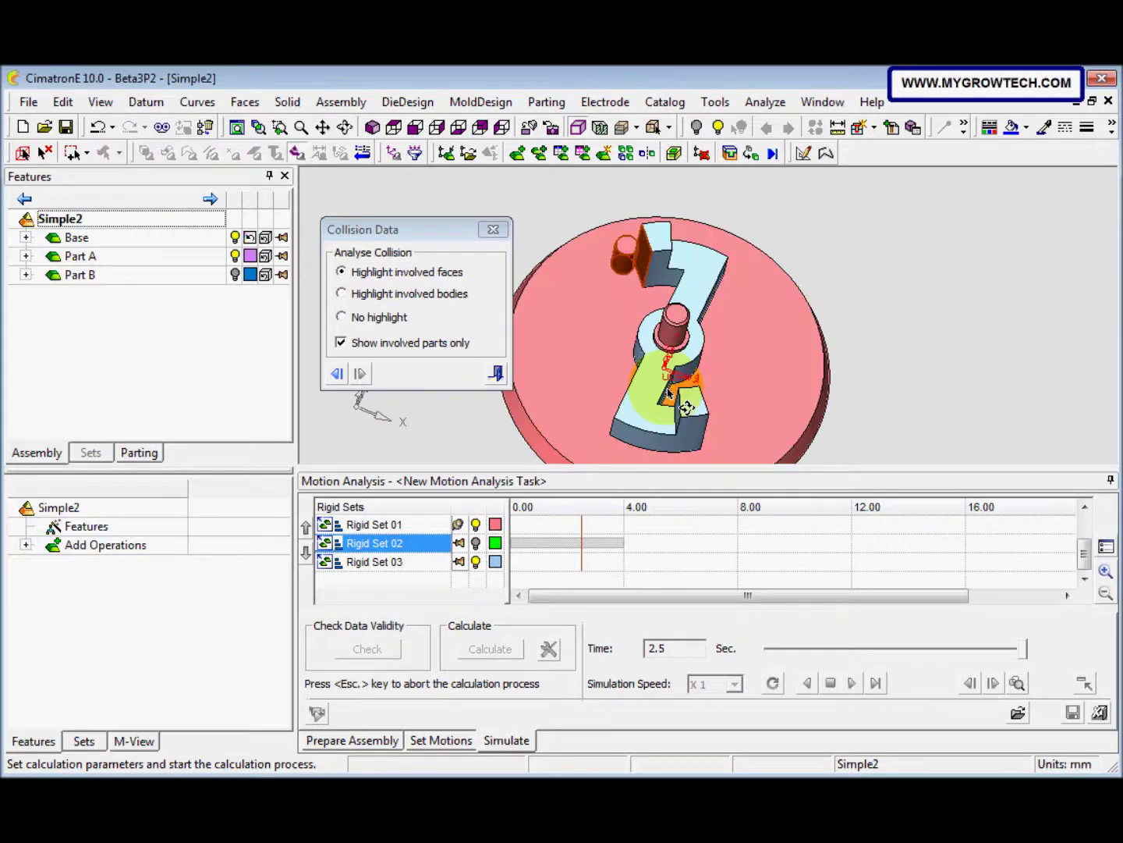
pyautogui.moveTo(662, 376); pyautogui.dragTo(649, 373, button='middle')
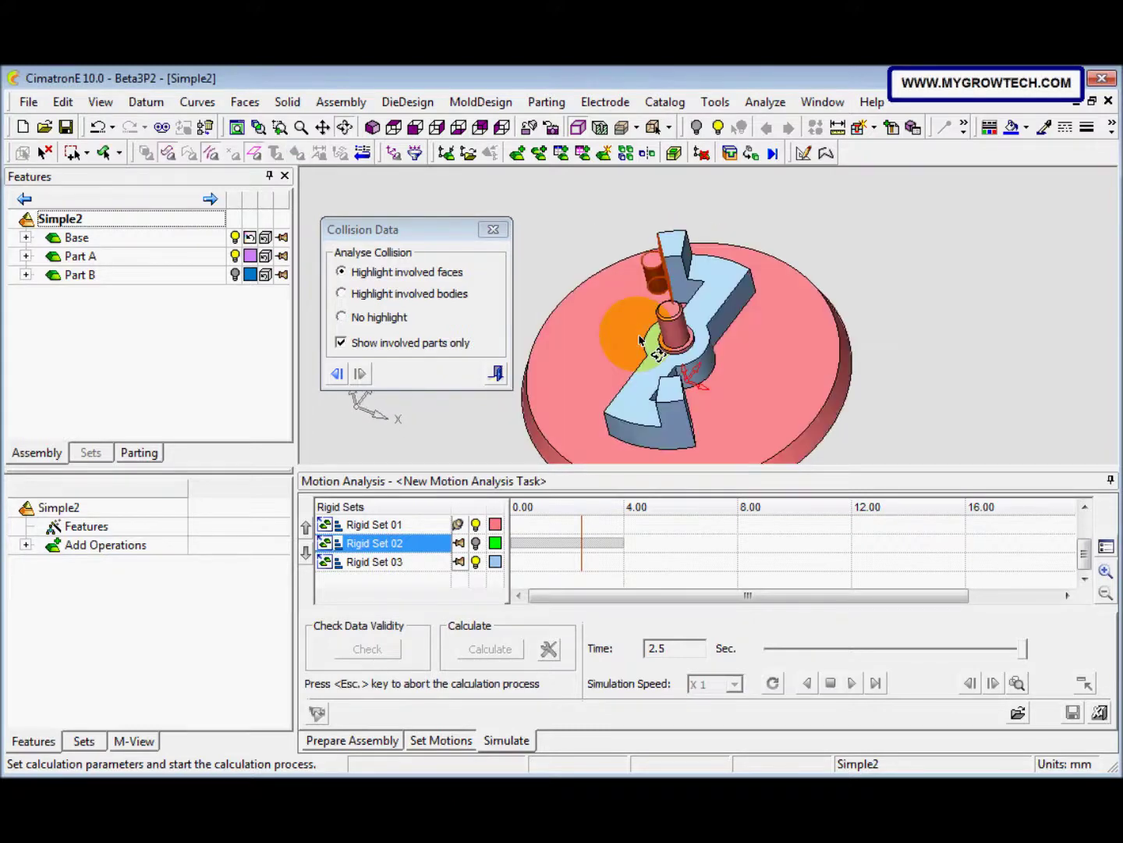
pyautogui.click(343, 293)
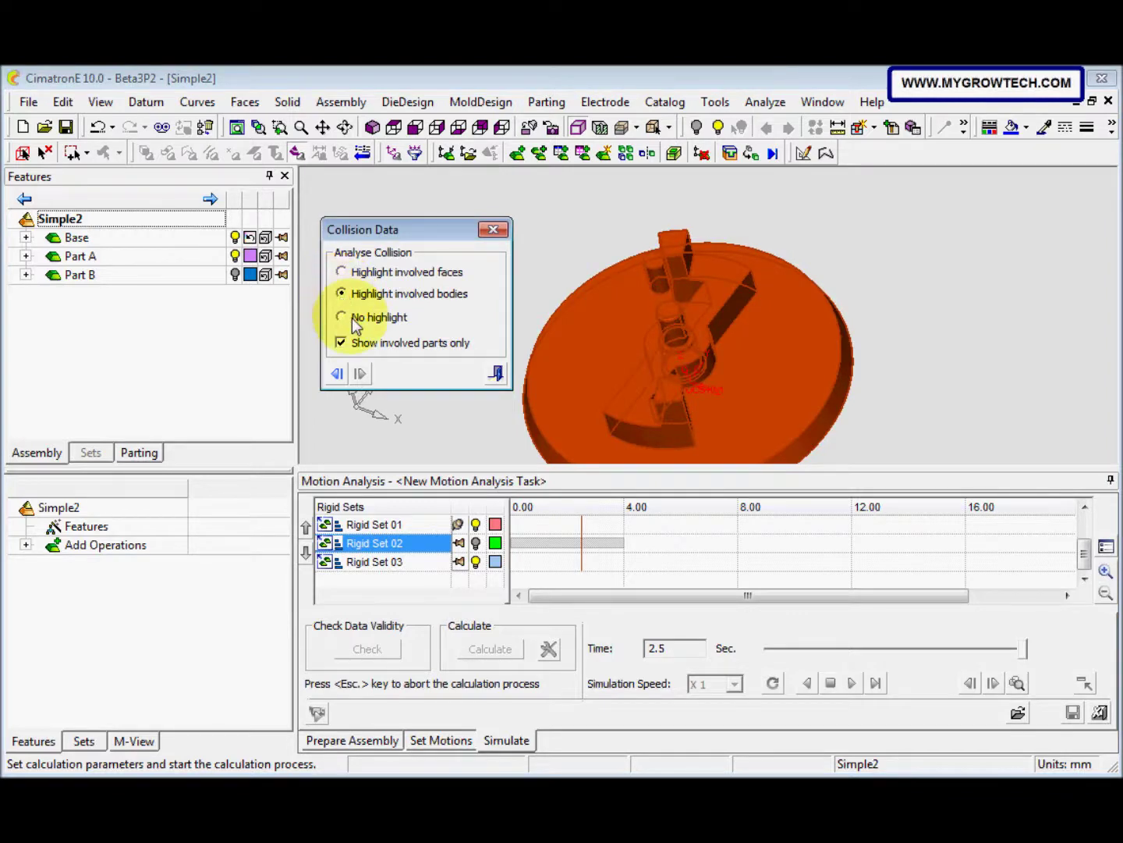
pyautogui.click(343, 318)
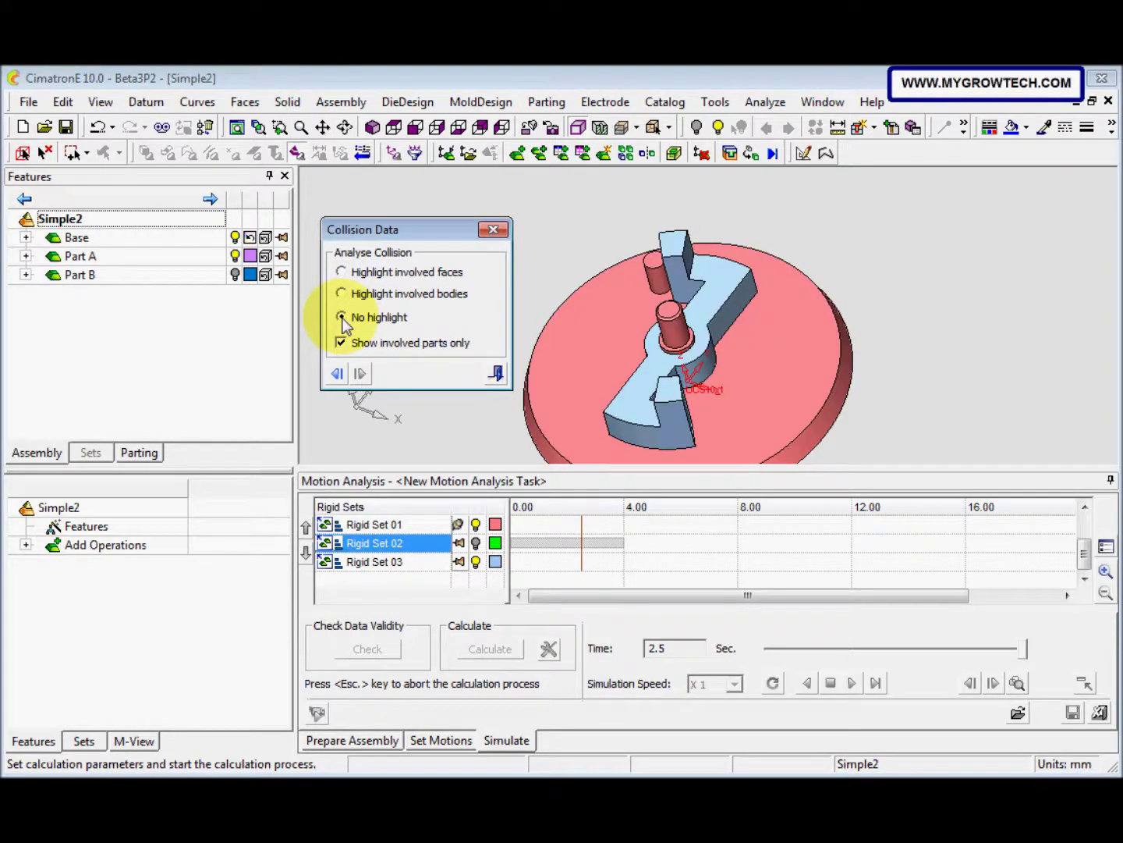
pyautogui.moveTo(615, 386); pyautogui.dragTo(601, 376)
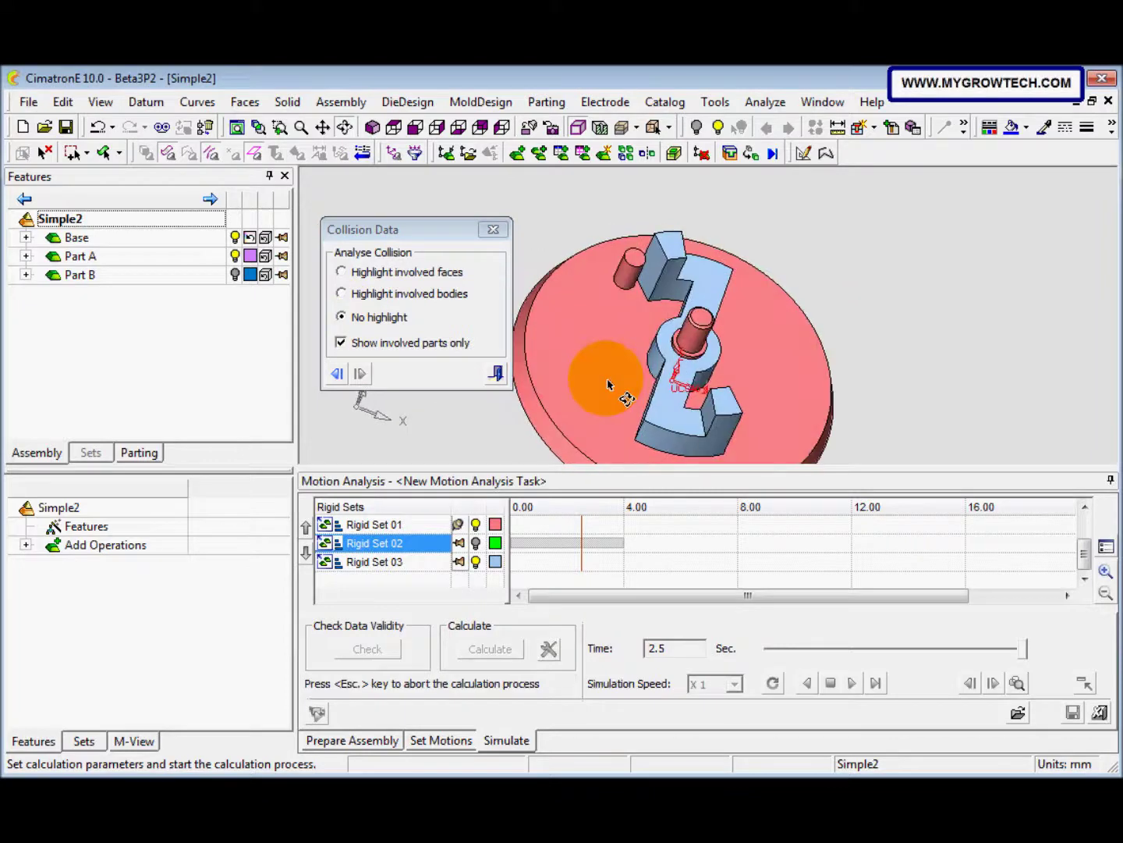
pyautogui.click(342, 271)
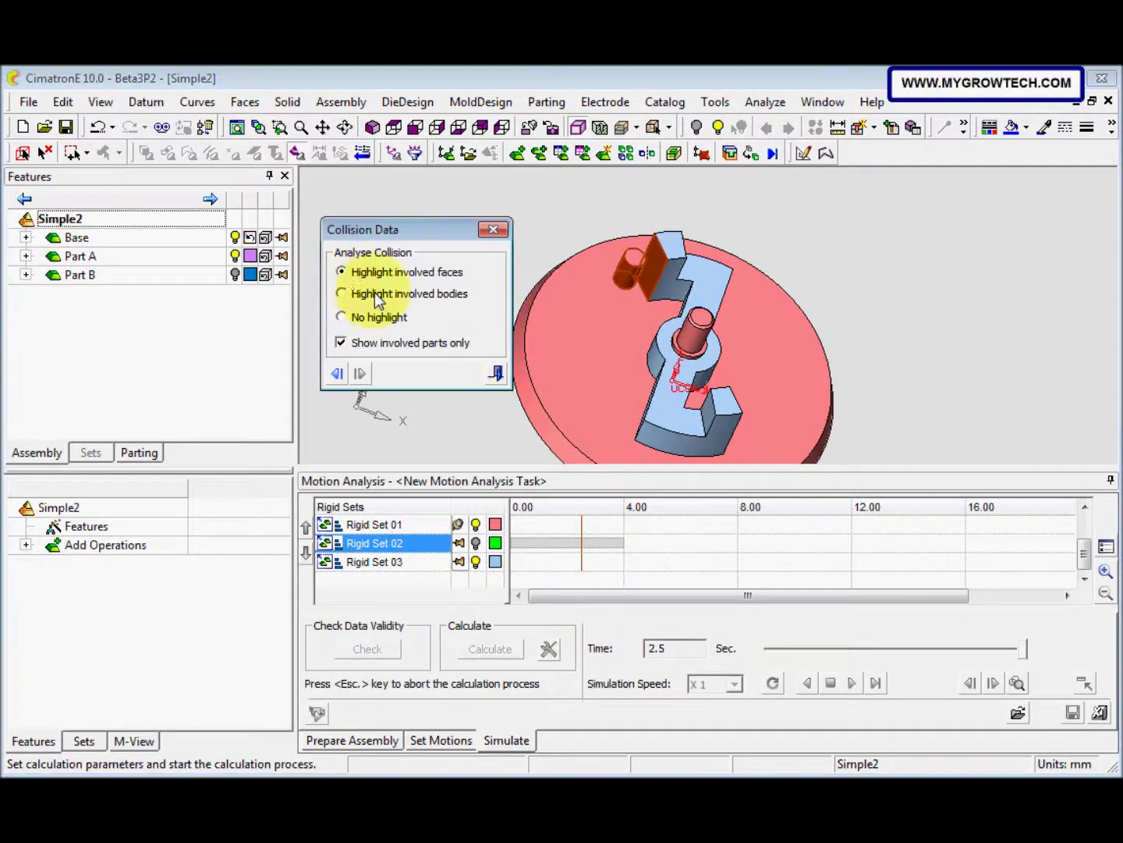
pyautogui.click(497, 375)
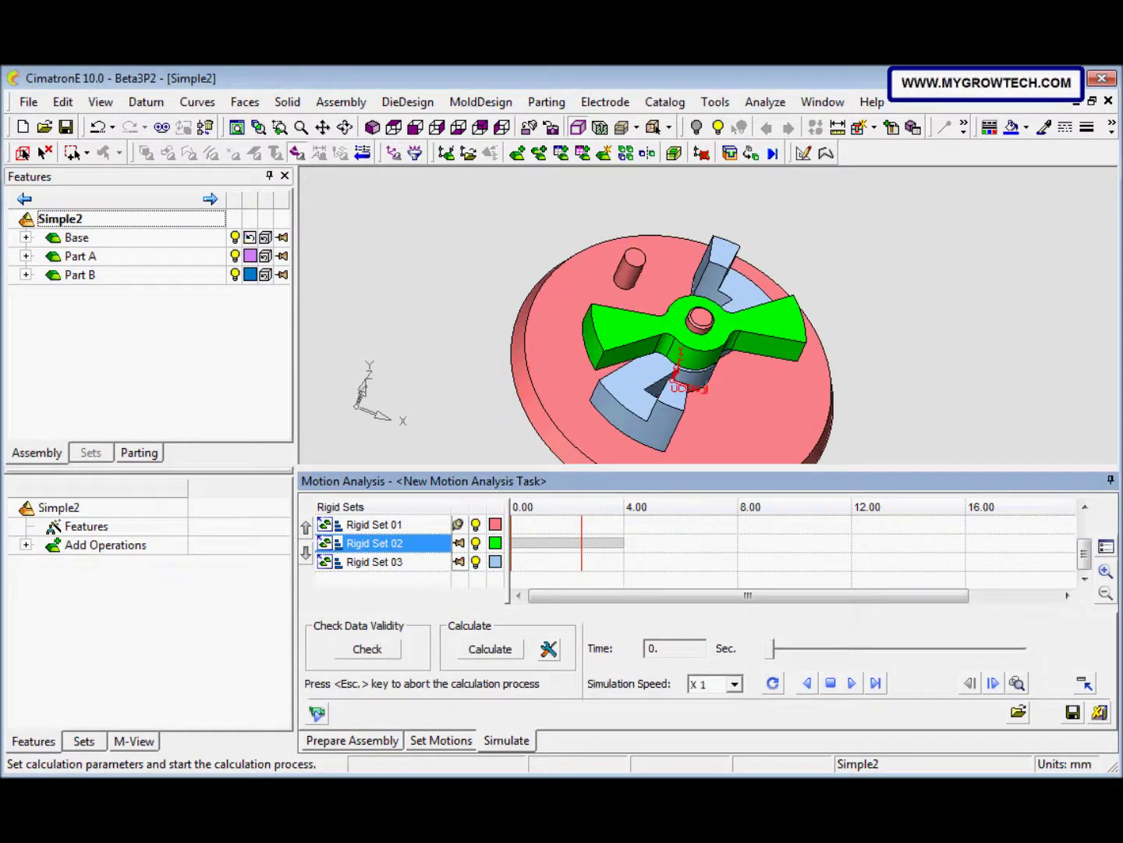